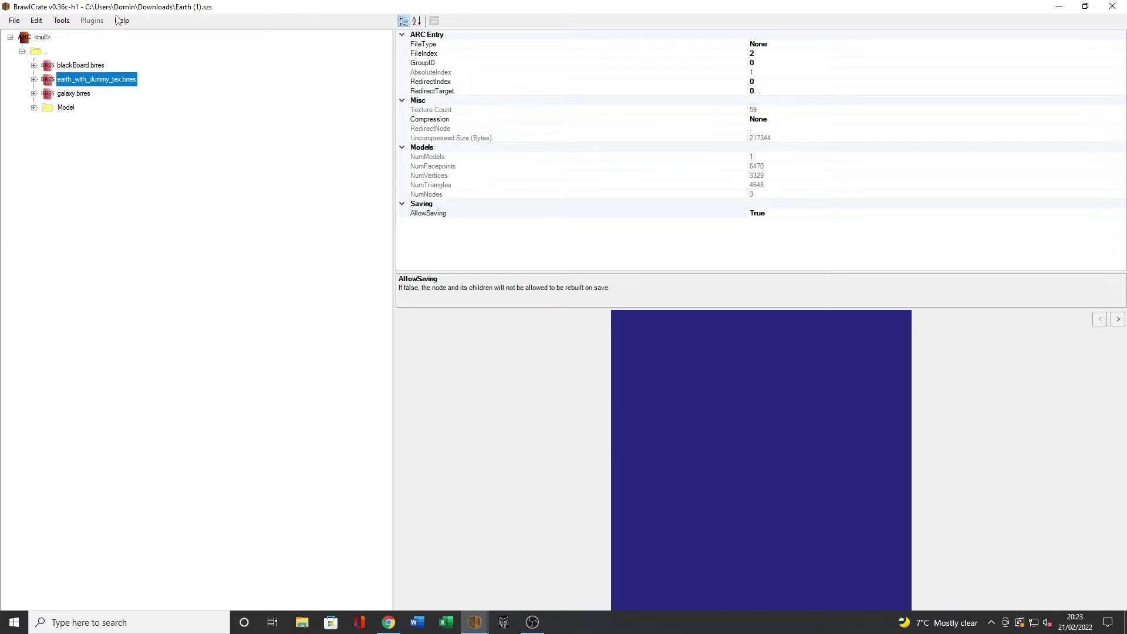
Step: Look at the MKW file index in Chrome and return to the BrawlCrate window holding Earth (1).szs
{"action": "left_click", "coordinate": [389, 622]}
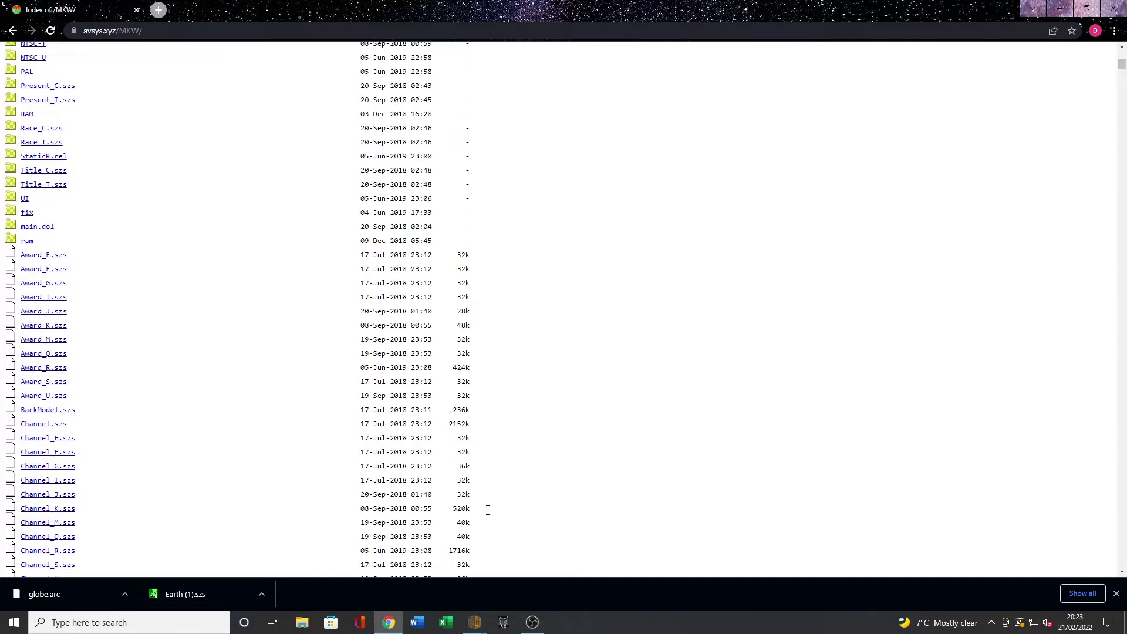
{"action": "mouse_move", "coordinate": [480, 623]}
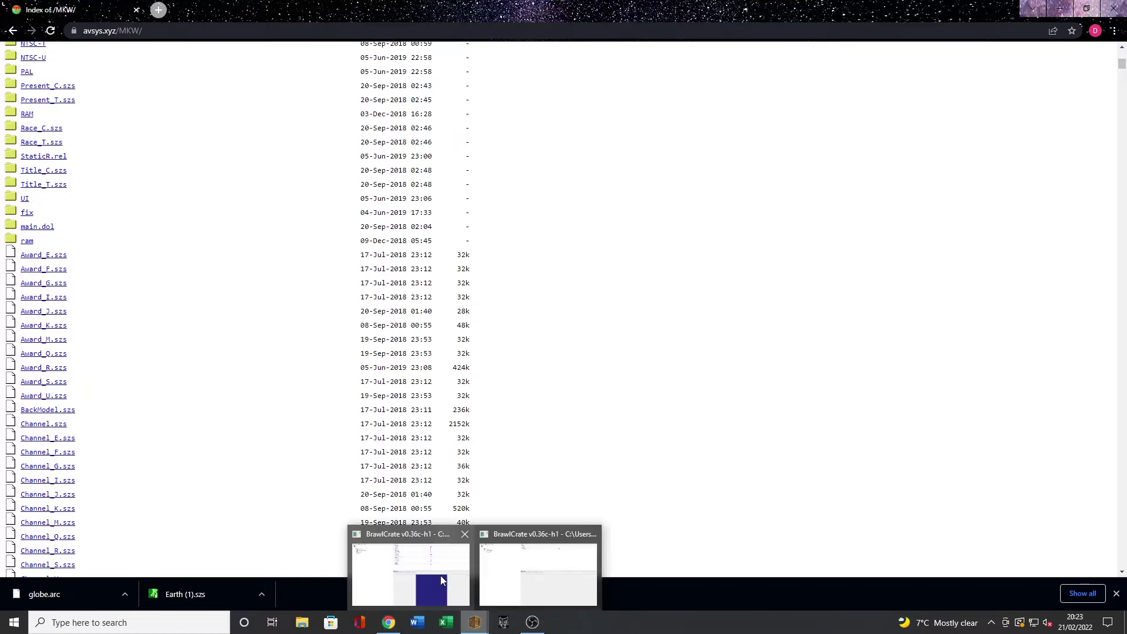
{"action": "left_click", "coordinate": [441, 575]}
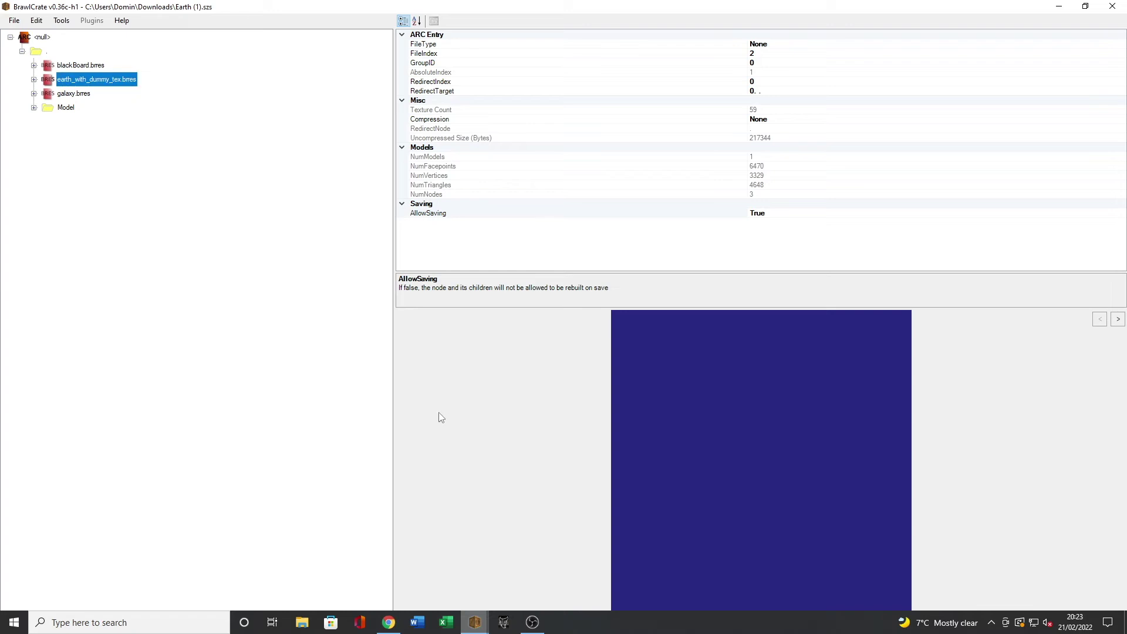
Step: Expand earth_with_dummy_tex.brres to preview its earth model, and preview galaxy.brres
{"action": "double_click", "coordinate": [97, 80]}
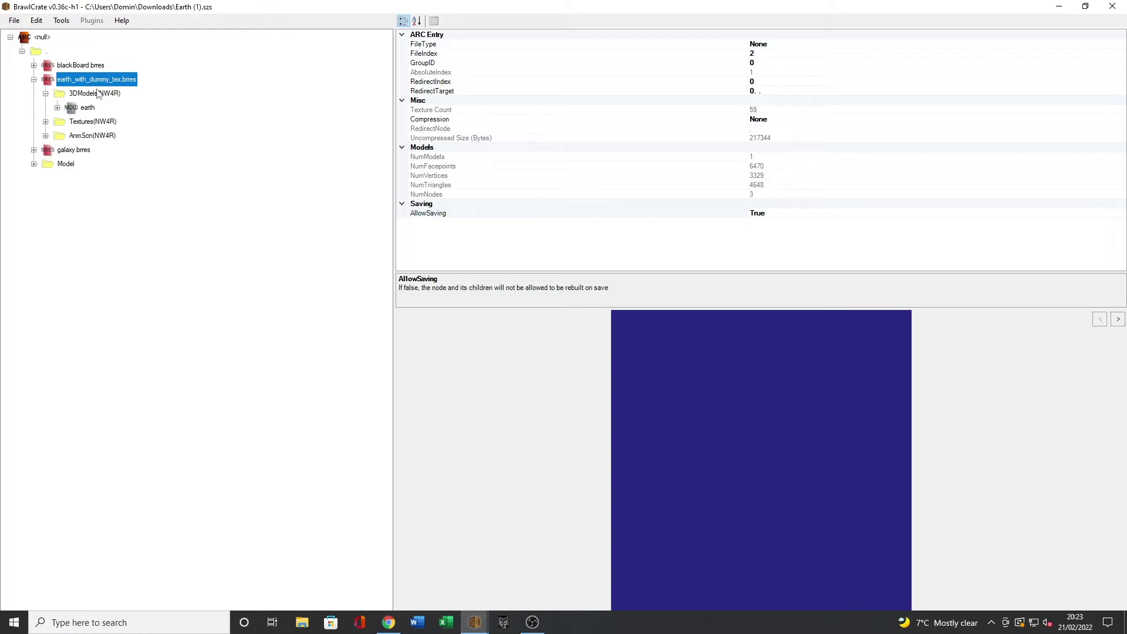
{"action": "left_click", "coordinate": [88, 107]}
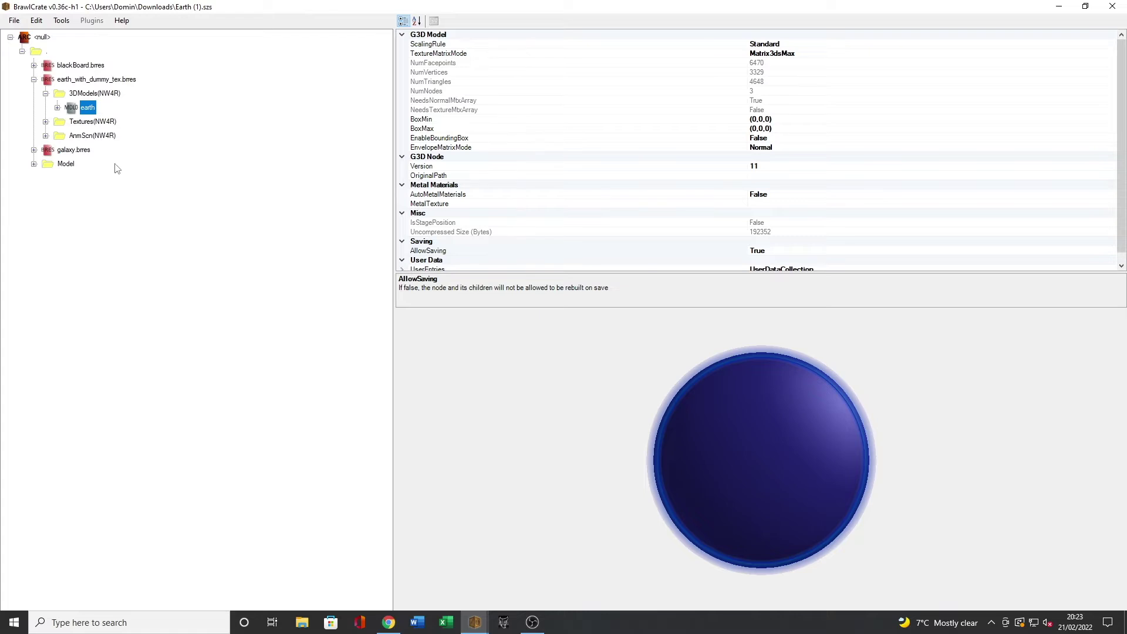
{"action": "left_click", "coordinate": [88, 151]}
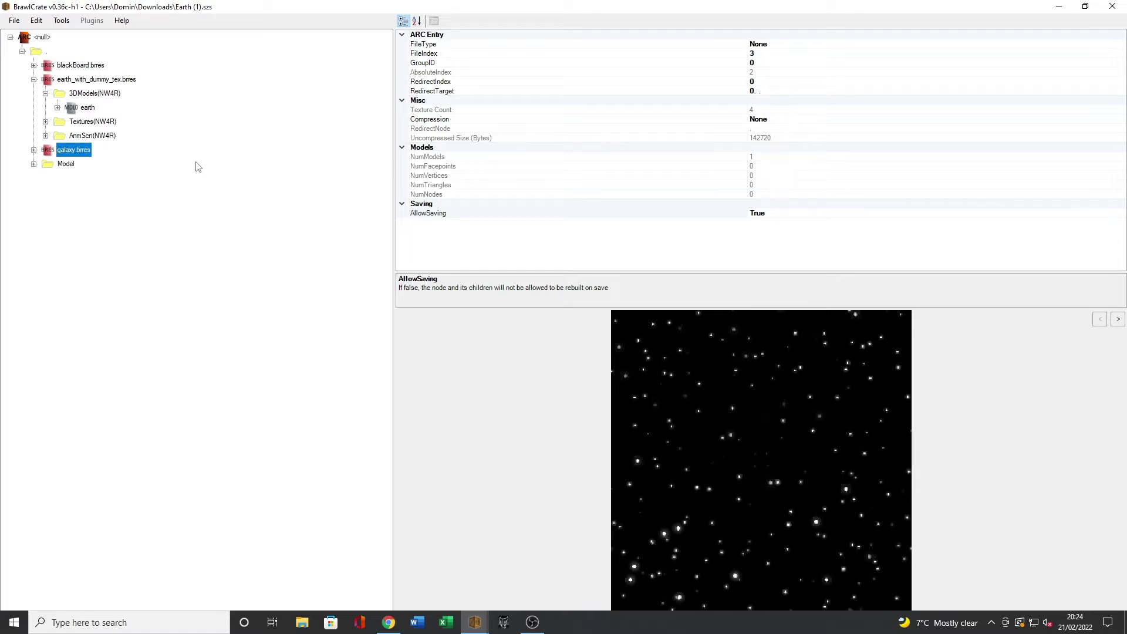
Step: Replace the earth model in earth_with_dummy_tex.brres with dark boo earth.dae from the Downloads folder, keeping the default import settings
{"action": "left_click", "coordinate": [88, 108]}
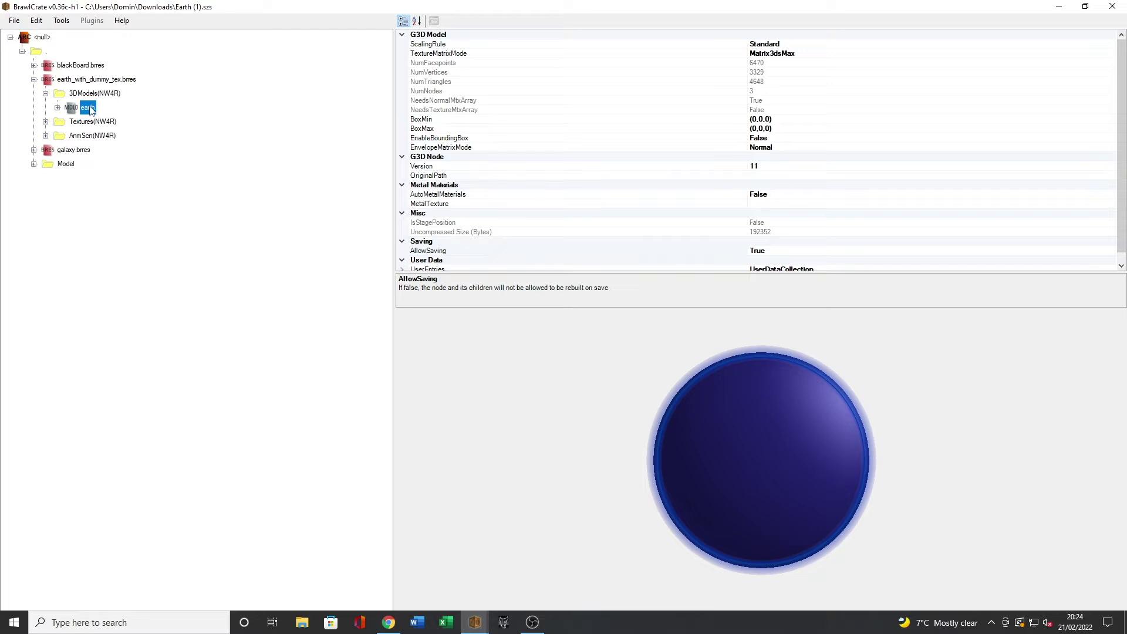
{"action": "right_click", "coordinate": [92, 110]}
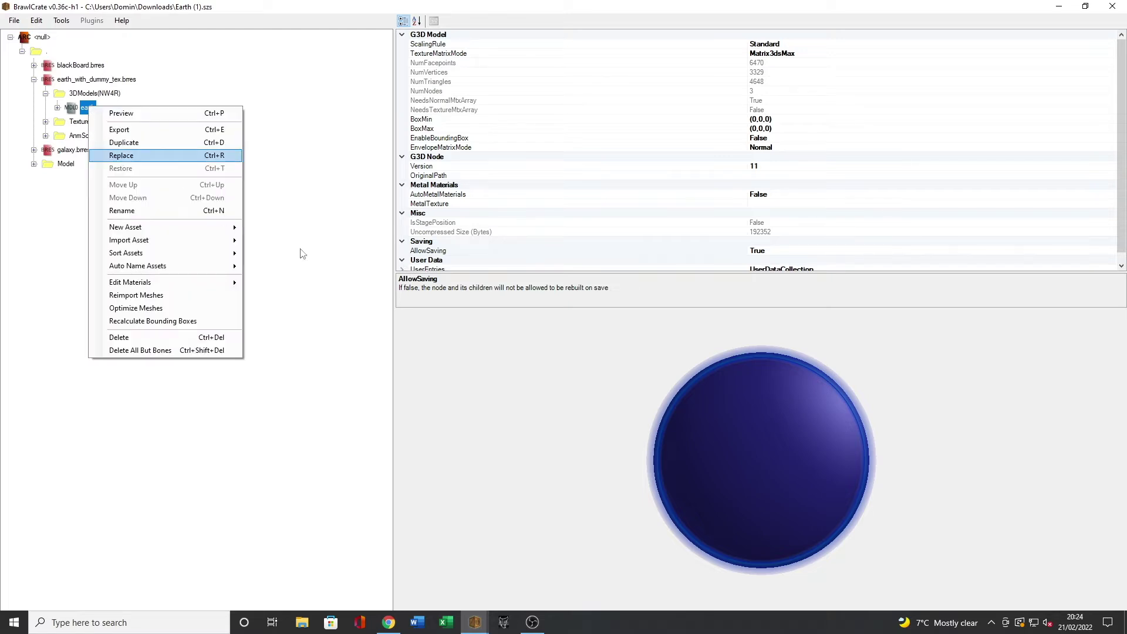
{"action": "key", "text": "Return"}
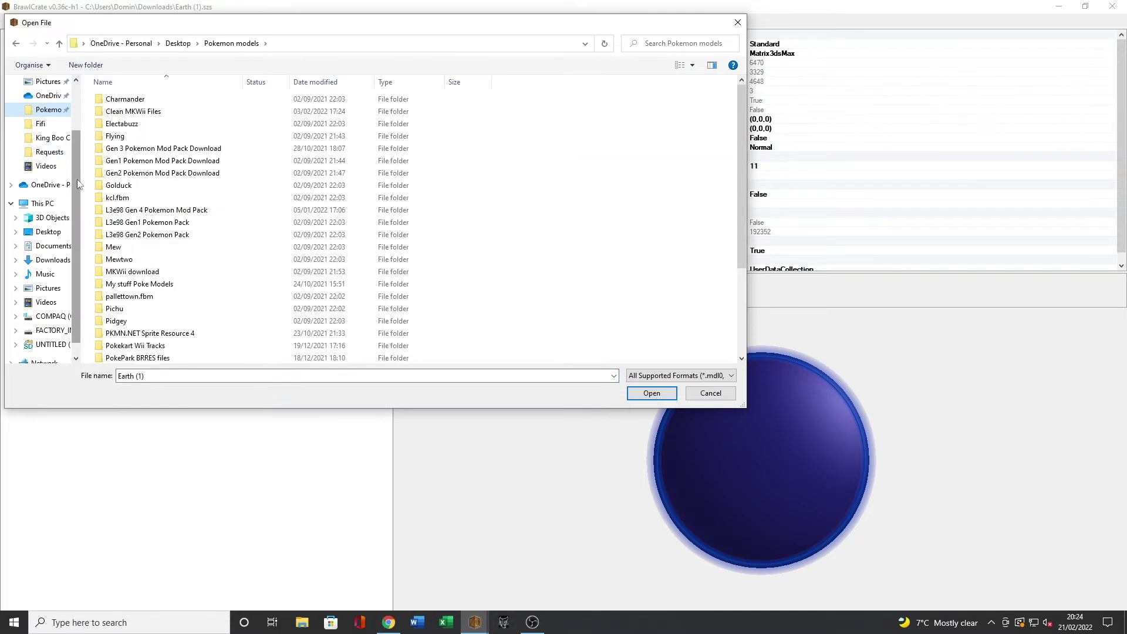
{"action": "scroll", "coordinate": [73, 180], "scroll_direction": "up", "scroll_amount": 1}
{"action": "scroll", "coordinate": [72, 107], "scroll_direction": "up", "scroll_amount": 1}
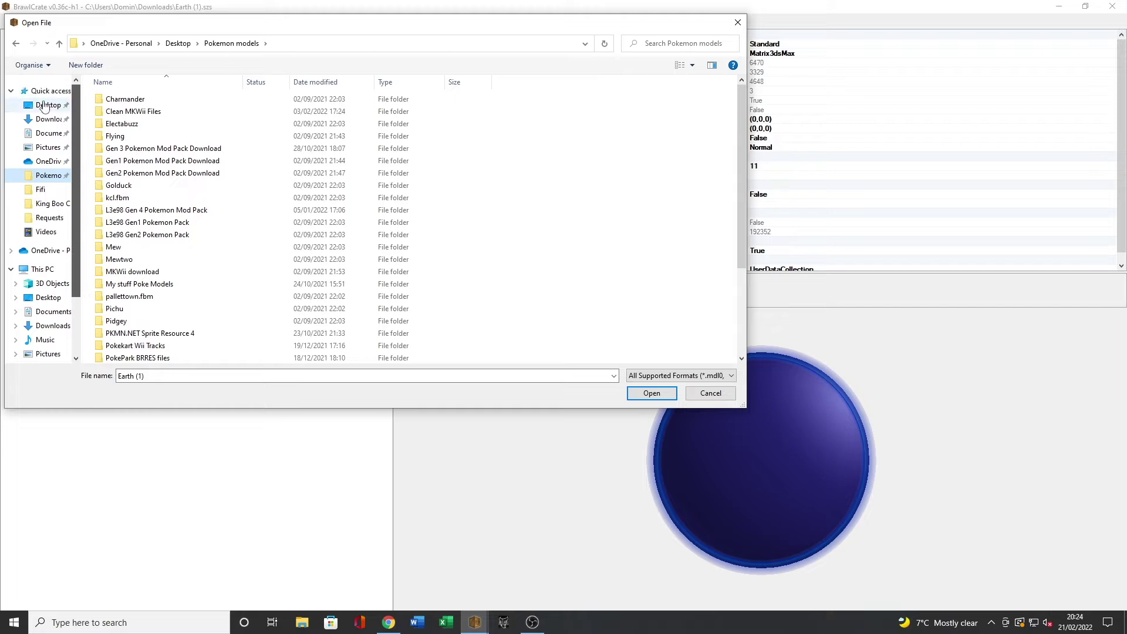
{"action": "left_click", "coordinate": [53, 119]}
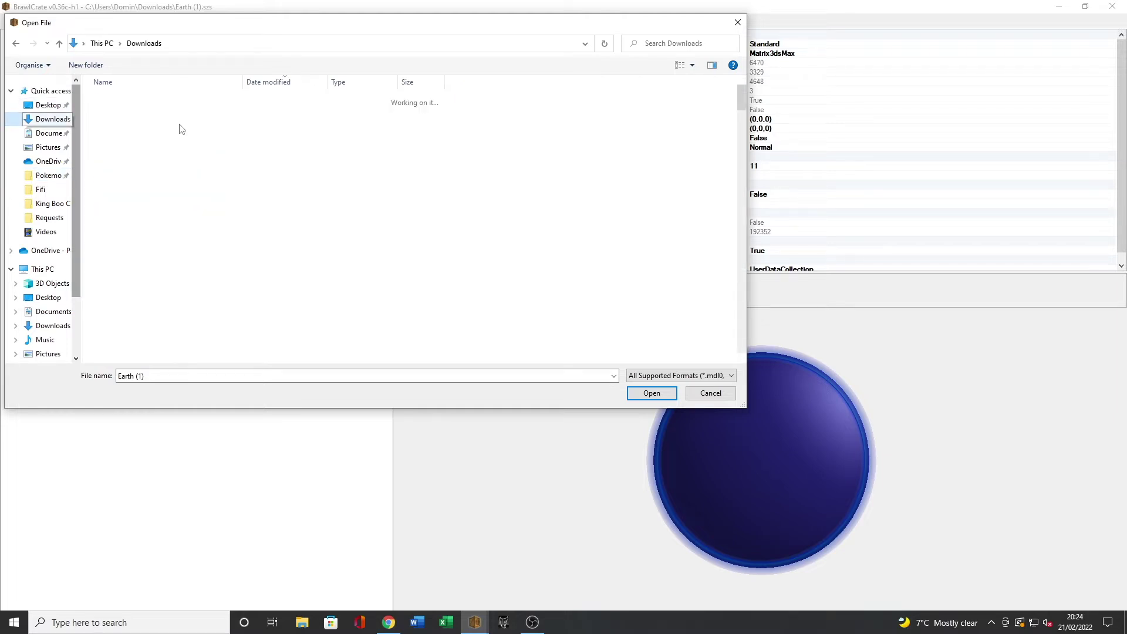
{"action": "double_click", "coordinate": [176, 116]}
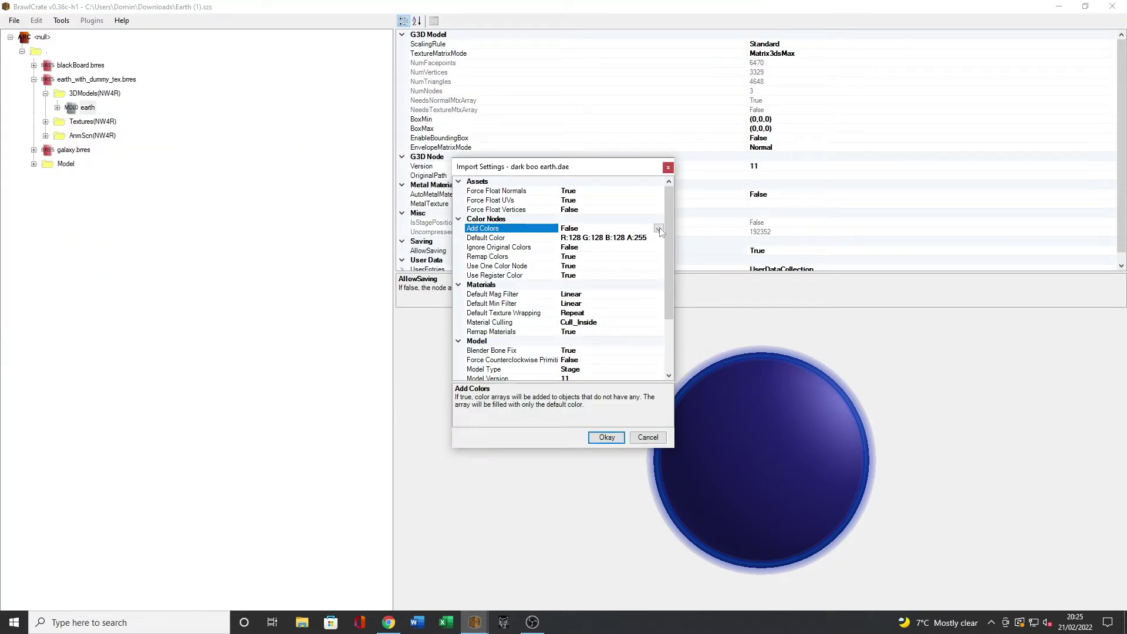
{"action": "scroll", "coordinate": [667, 283], "scroll_direction": "down", "scroll_amount": 2}
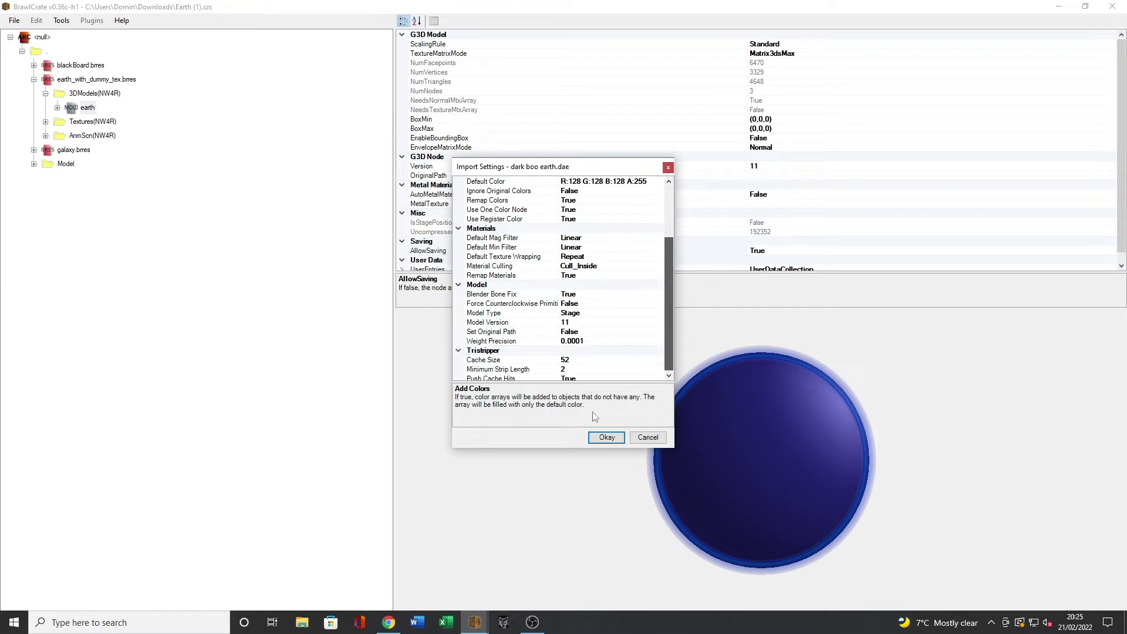
{"action": "scroll", "coordinate": [594, 417], "scroll_direction": "down", "scroll_amount": 1}
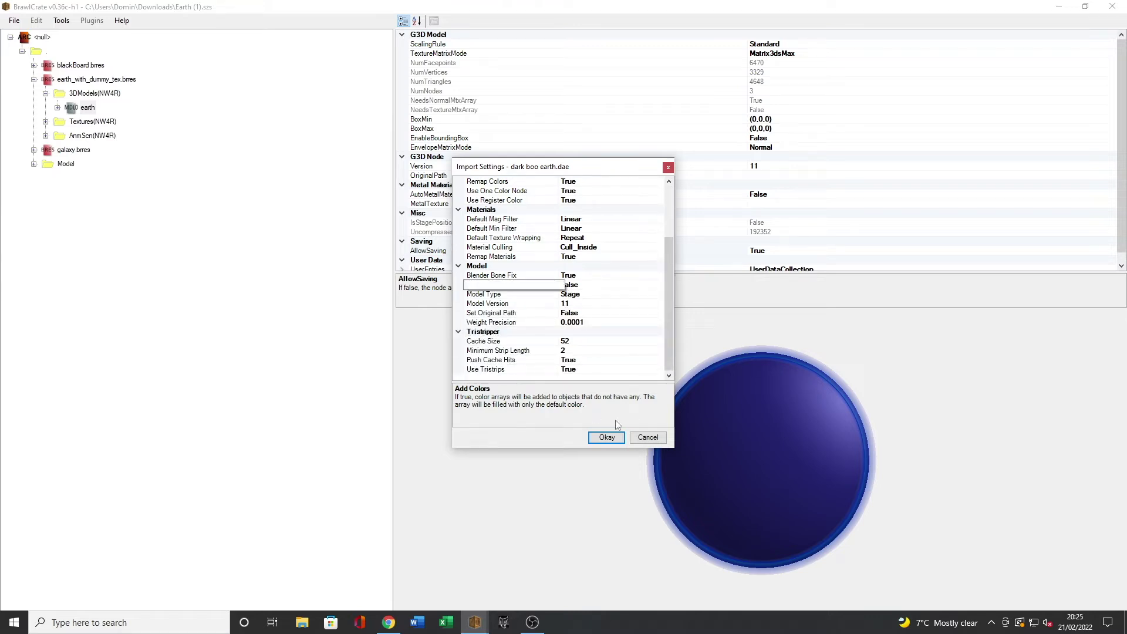
{"action": "left_click", "coordinate": [607, 437]}
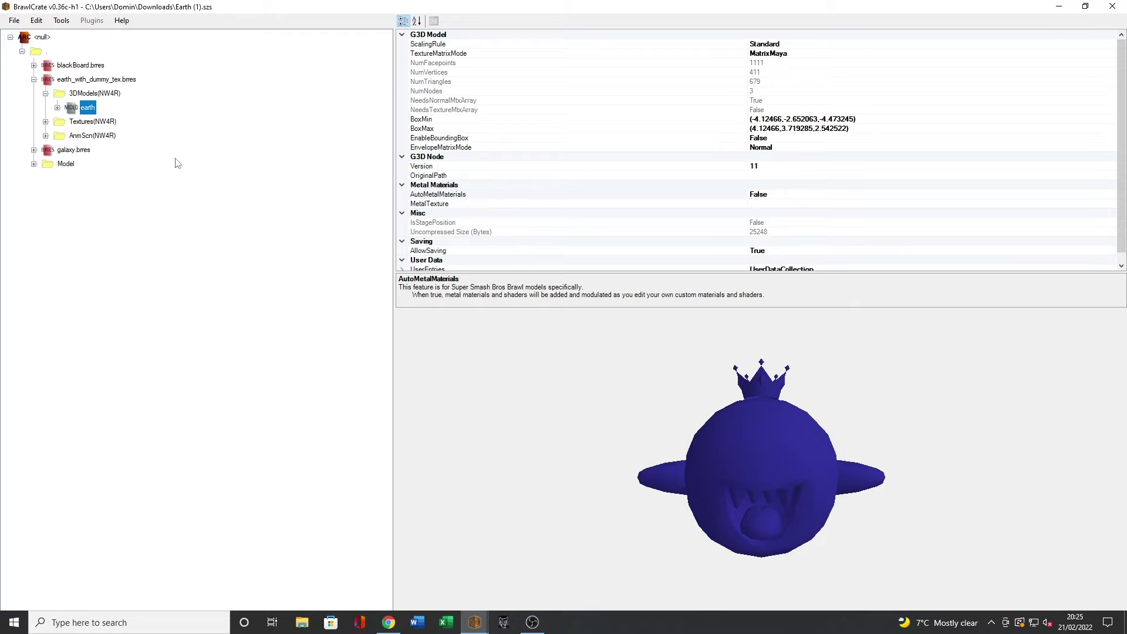
Step: Replace the southpole texture in earth_with_dummy_tex.brres with kt_body_all from the King Boo Custom folder, using the CMPR format
{"action": "left_click", "coordinate": [101, 124]}
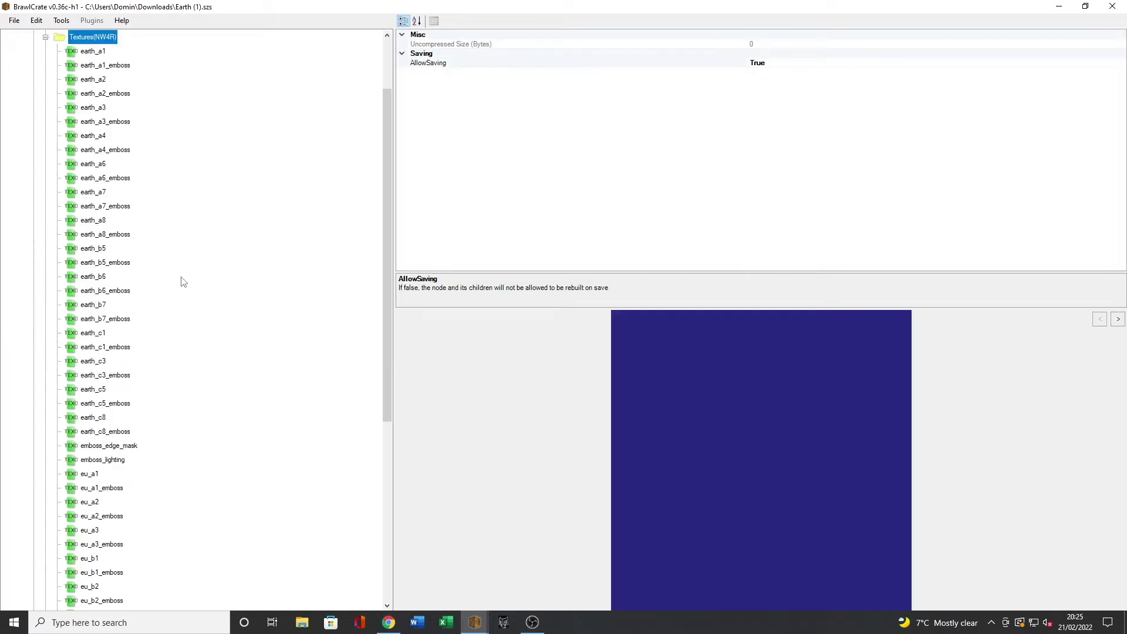
{"action": "left_click_drag", "start_coordinate": [383, 105], "coordinate": [376, 317]}
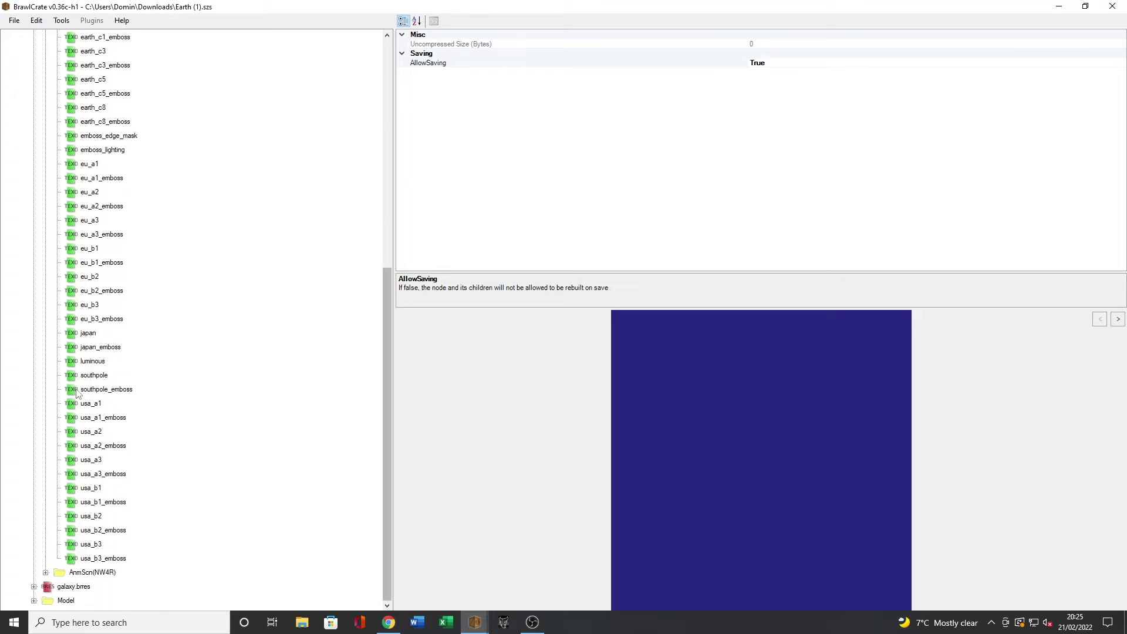
{"action": "left_click", "coordinate": [95, 376]}
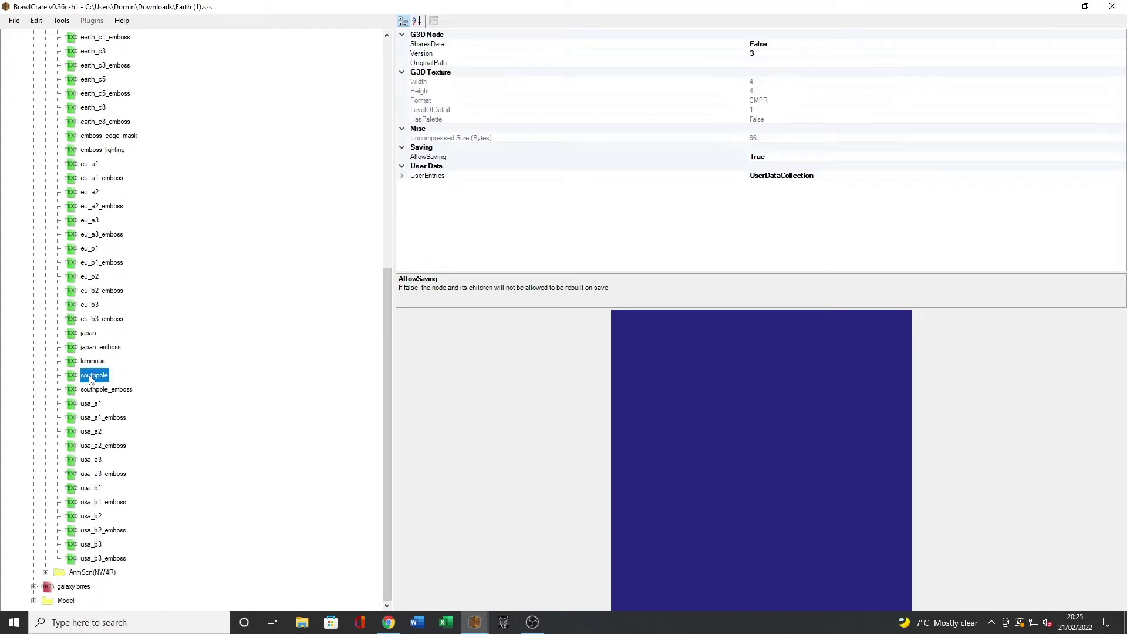
{"action": "right_click", "coordinate": [91, 379]}
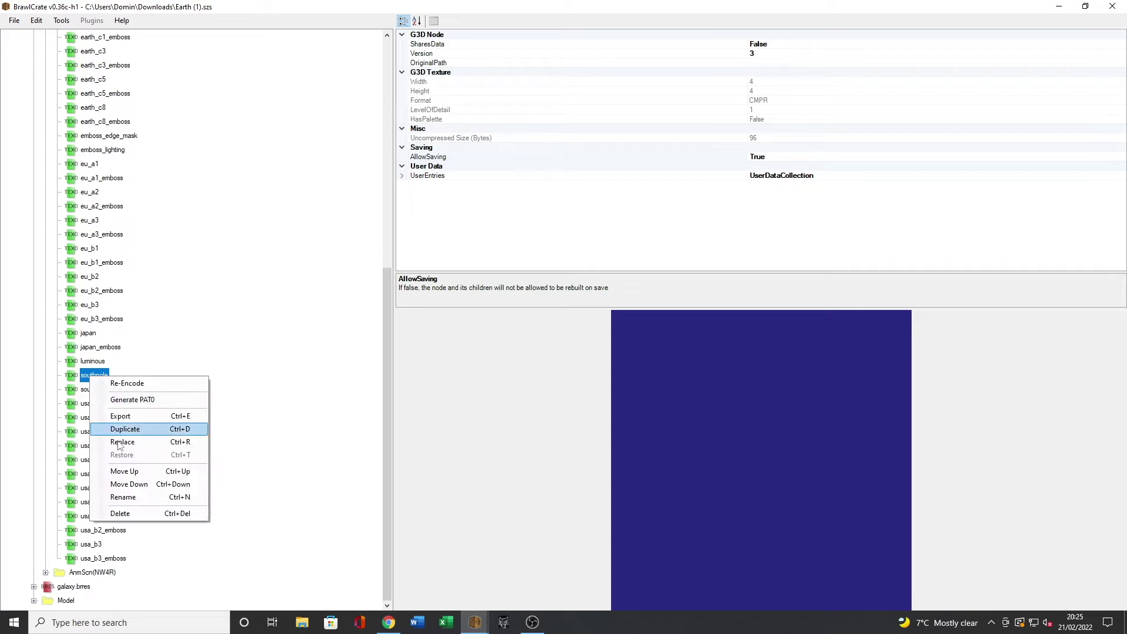
{"action": "left_click", "coordinate": [117, 442]}
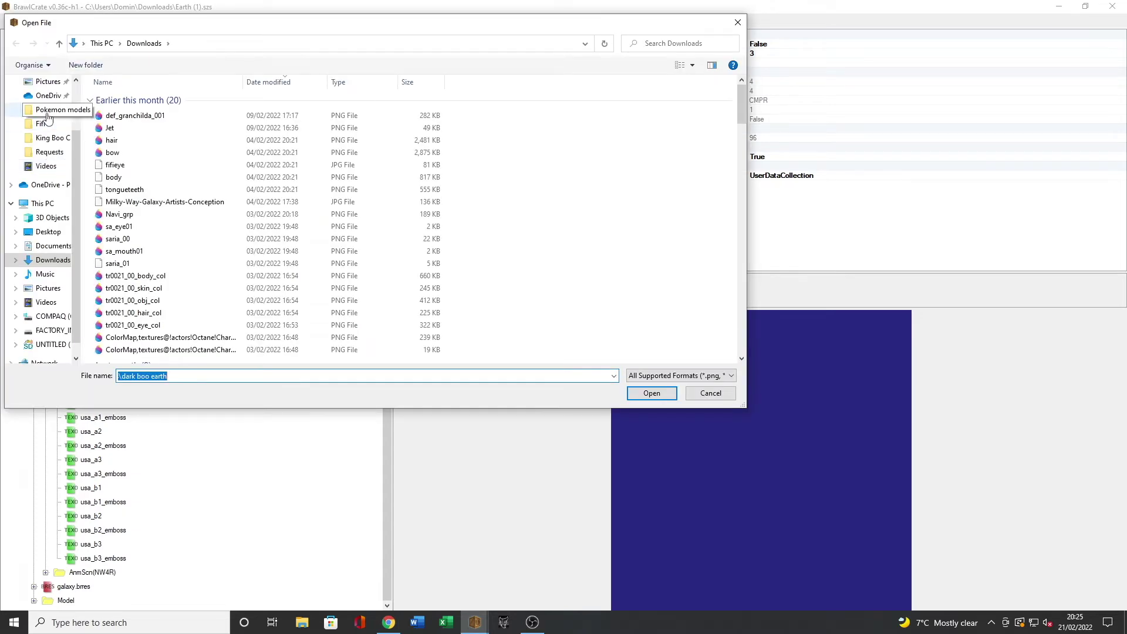
{"action": "left_click", "coordinate": [48, 111]}
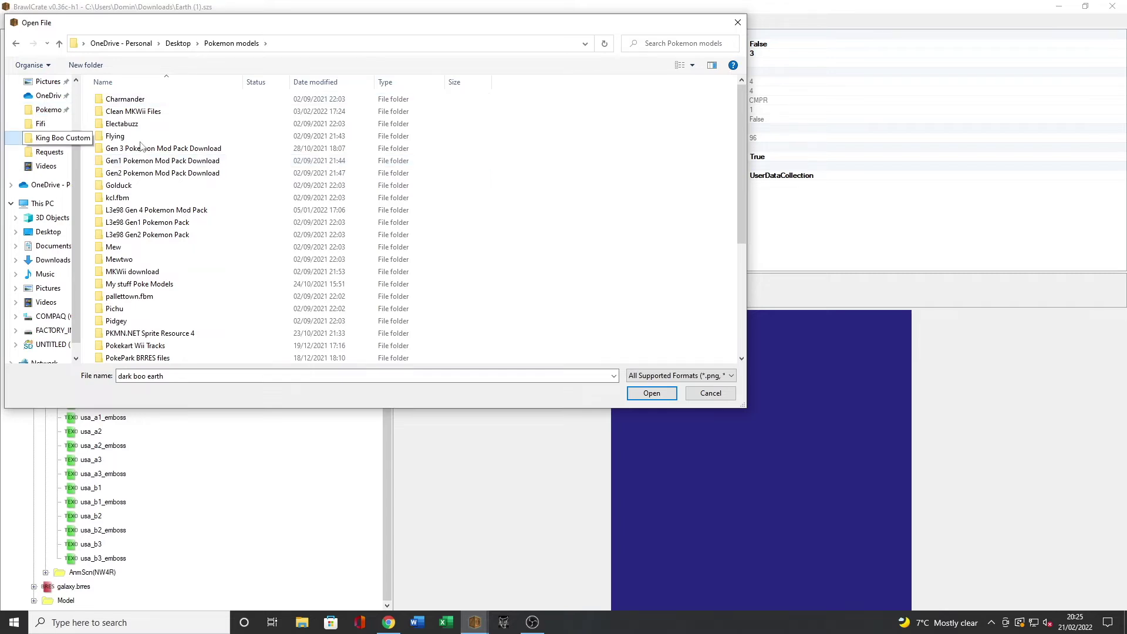
{"action": "double_click", "coordinate": [232, 148]}
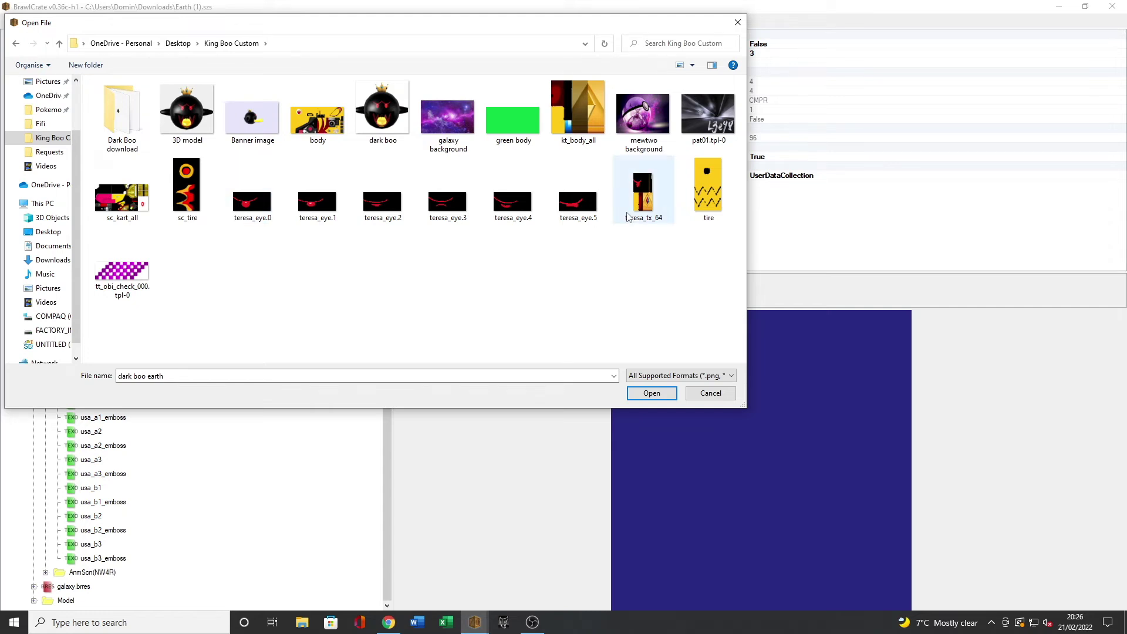
{"action": "left_click", "coordinate": [579, 107]}
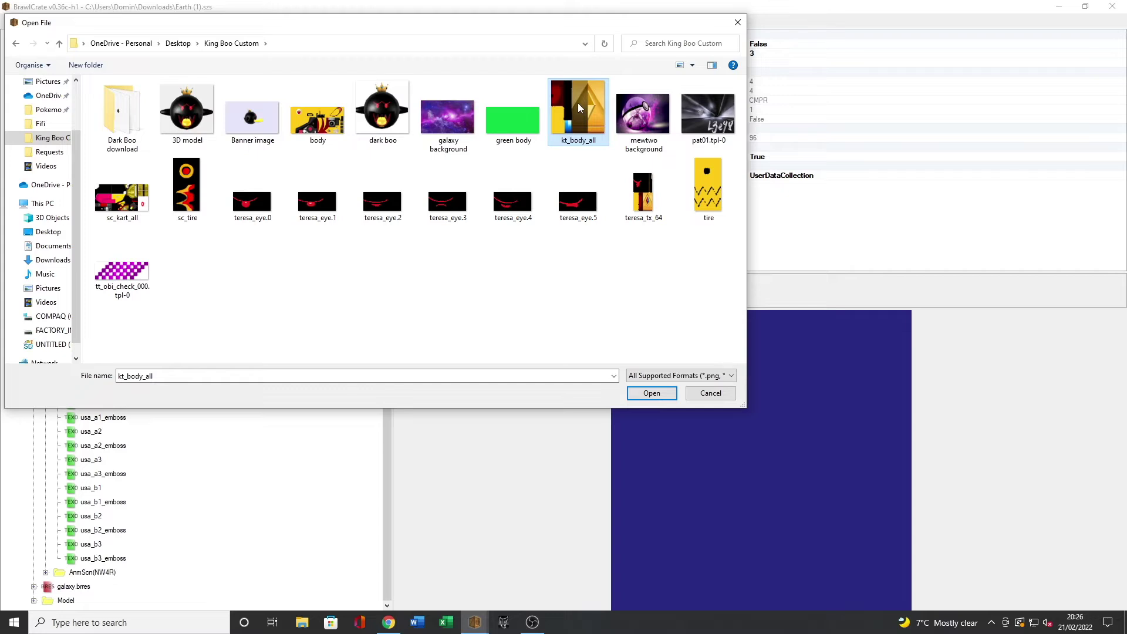
{"action": "double_click", "coordinate": [577, 103]}
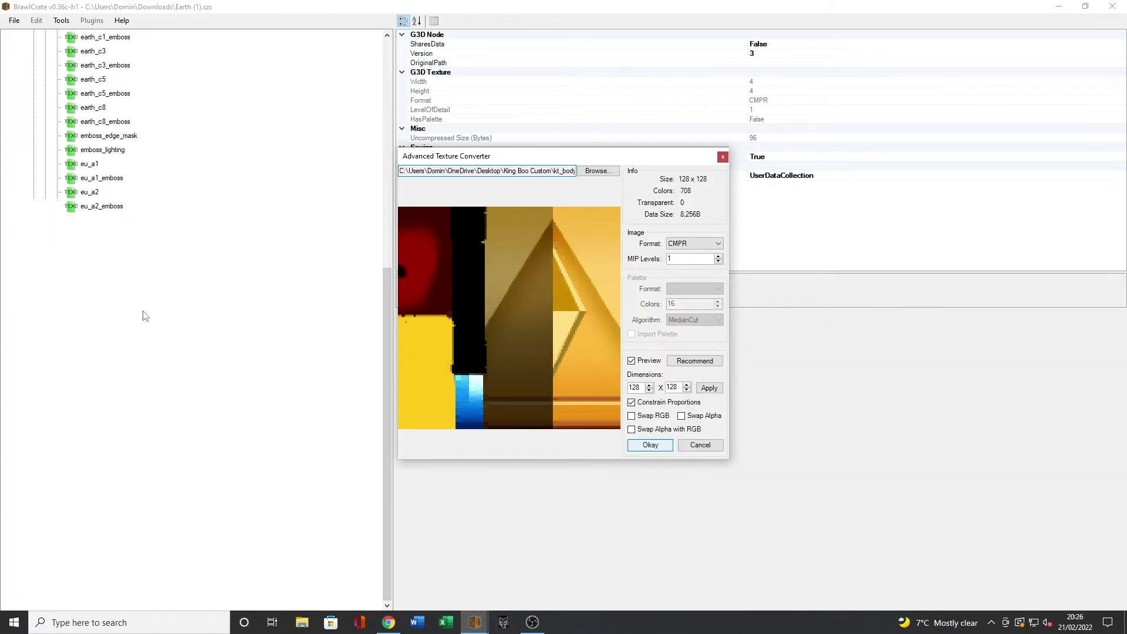
{"action": "key", "text": "Return"}
Step: Replace the japan texture with the teresa_eye.0 image from the King Boo Custom folder, using the CMPR format
{"action": "right_click", "coordinate": [90, 333]}
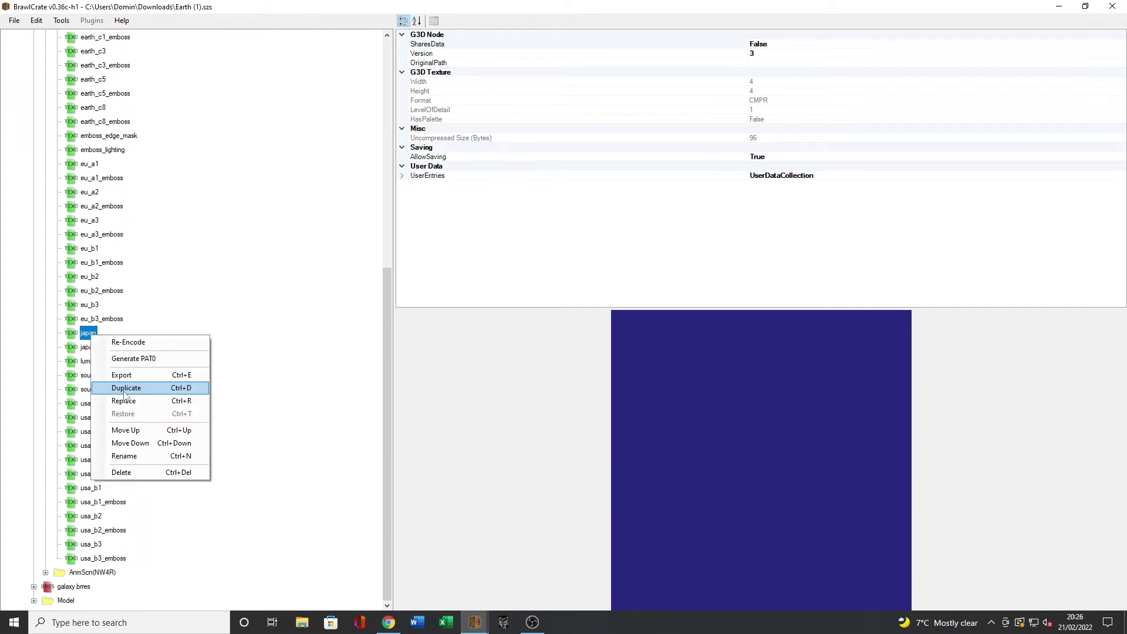
{"action": "left_click", "coordinate": [124, 401]}
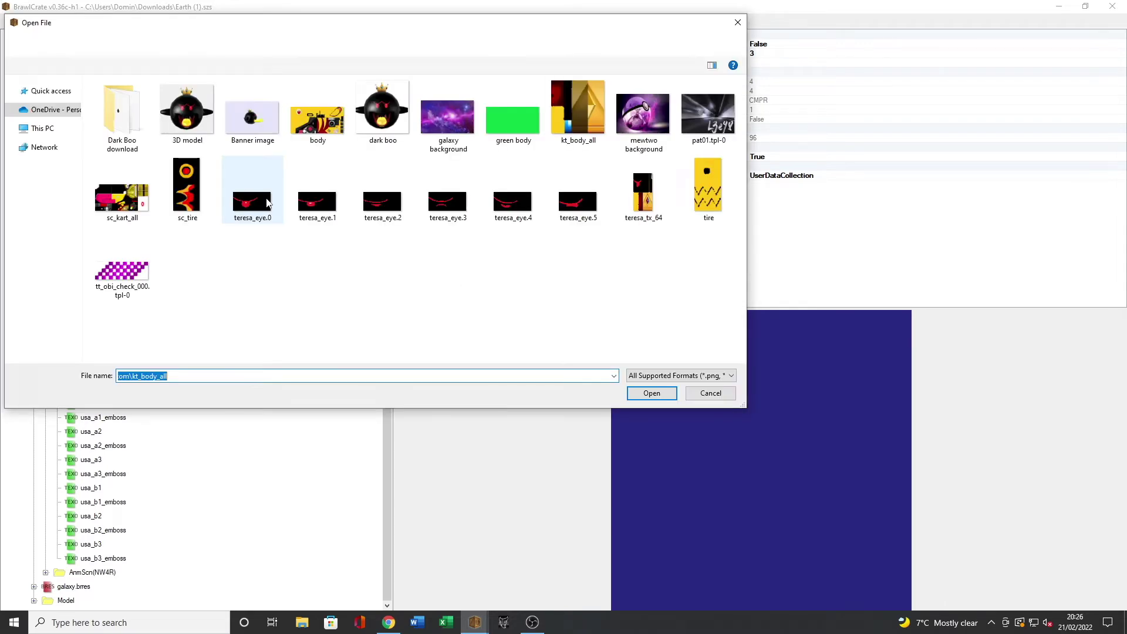
{"action": "double_click", "coordinate": [266, 202]}
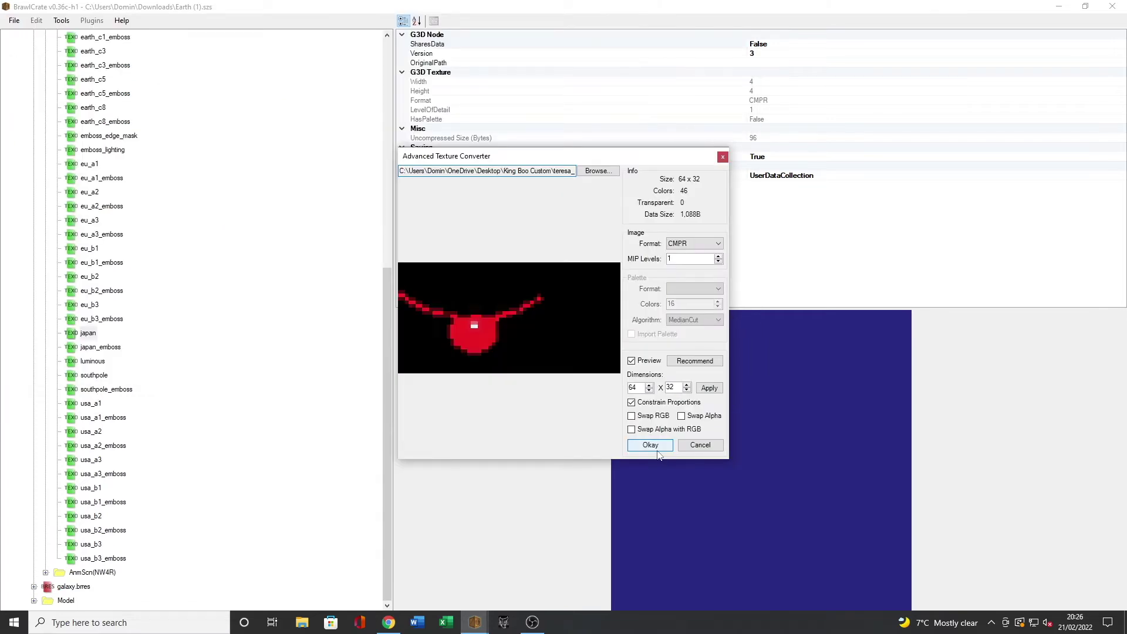
{"action": "left_click", "coordinate": [653, 448]}
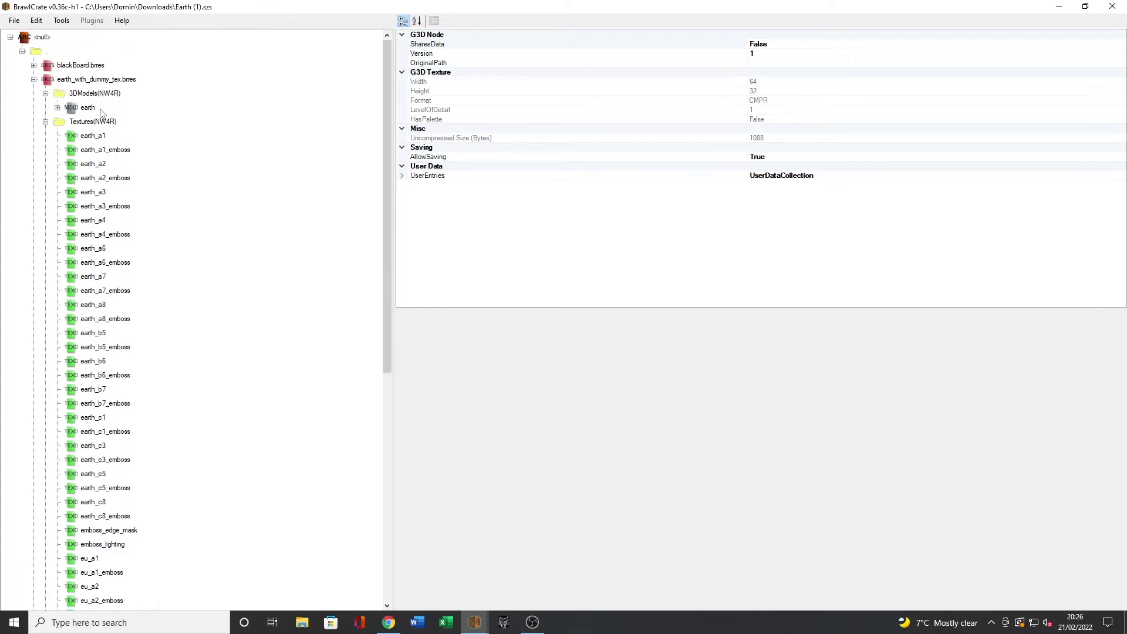
Step: Preview the earth model with its replaced textures and collapse the texture list of earth_with_dummy_tex.brres
{"action": "left_click", "coordinate": [88, 108]}
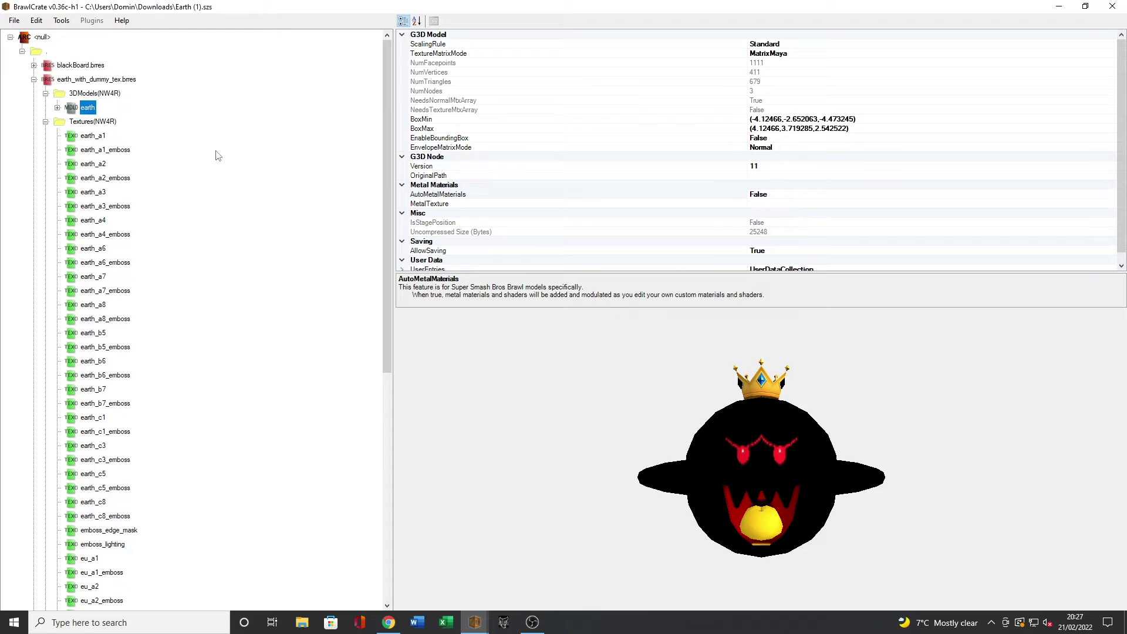
{"action": "left_click", "coordinate": [84, 123]}
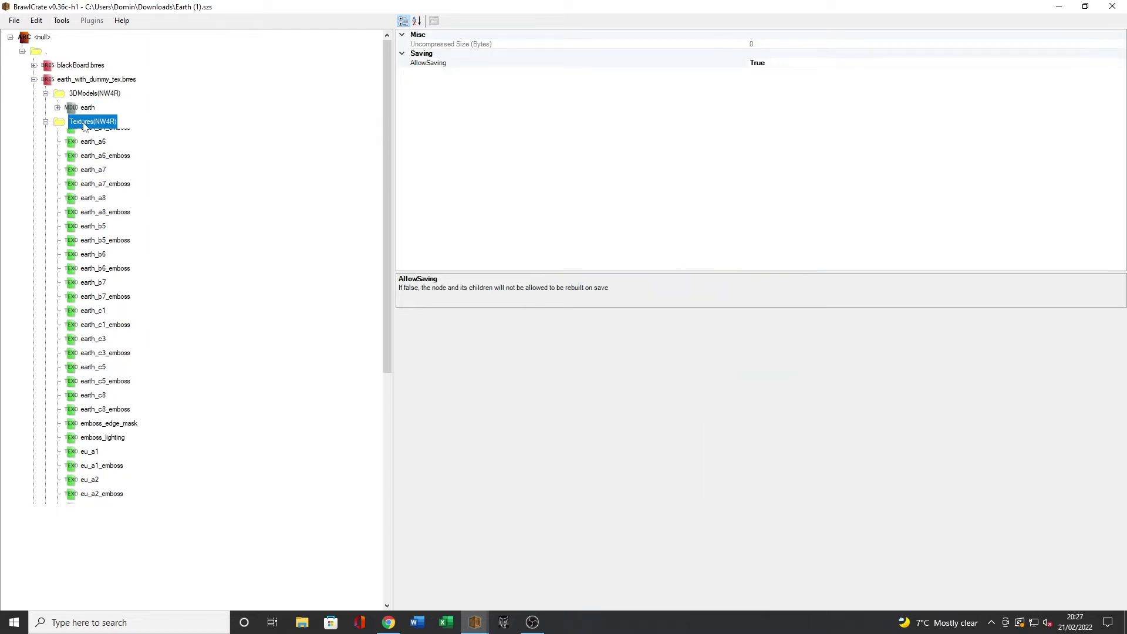
{"action": "key", "text": "Left"}
{"action": "key", "text": "Up"}
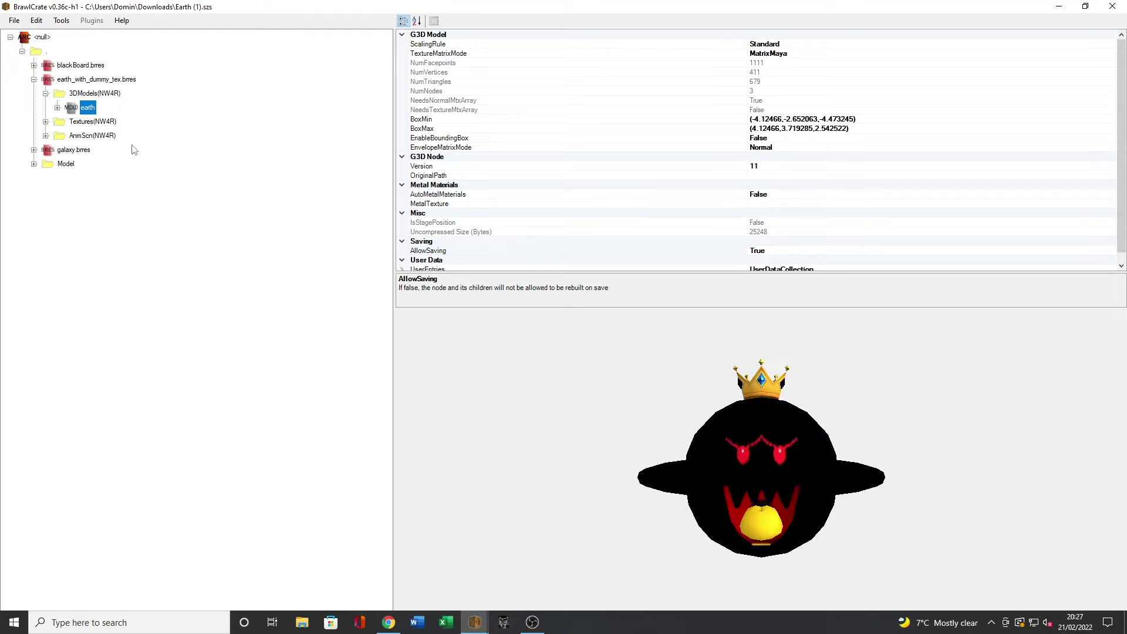
Step: Expand galaxy.brres and examine its textures and 3D models group
{"action": "double_click", "coordinate": [88, 151]}
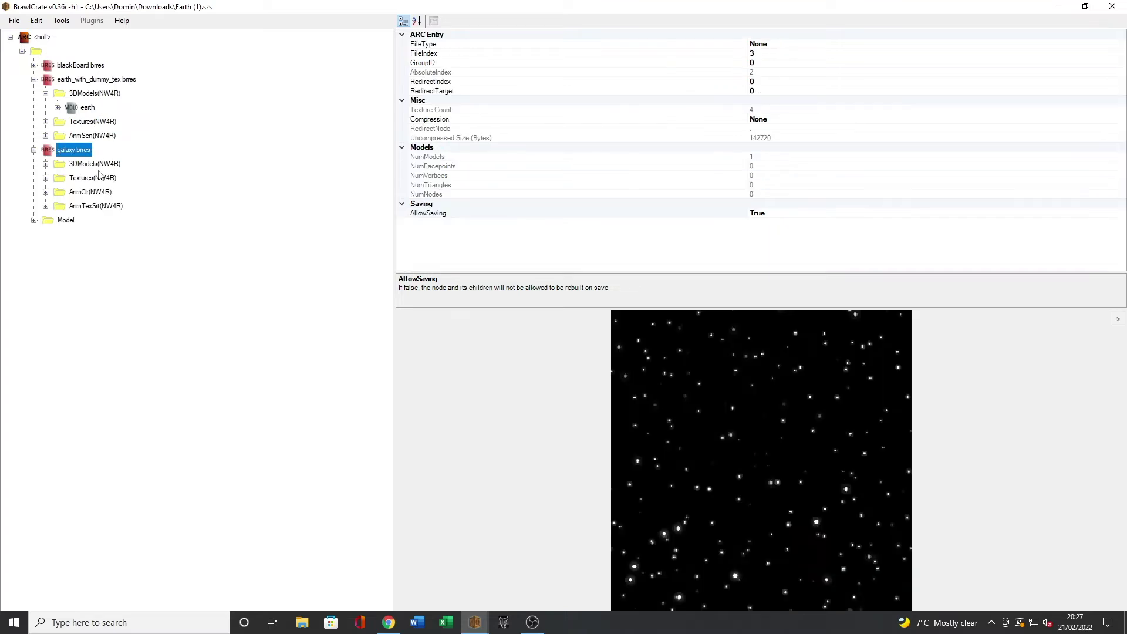
{"action": "double_click", "coordinate": [94, 178]}
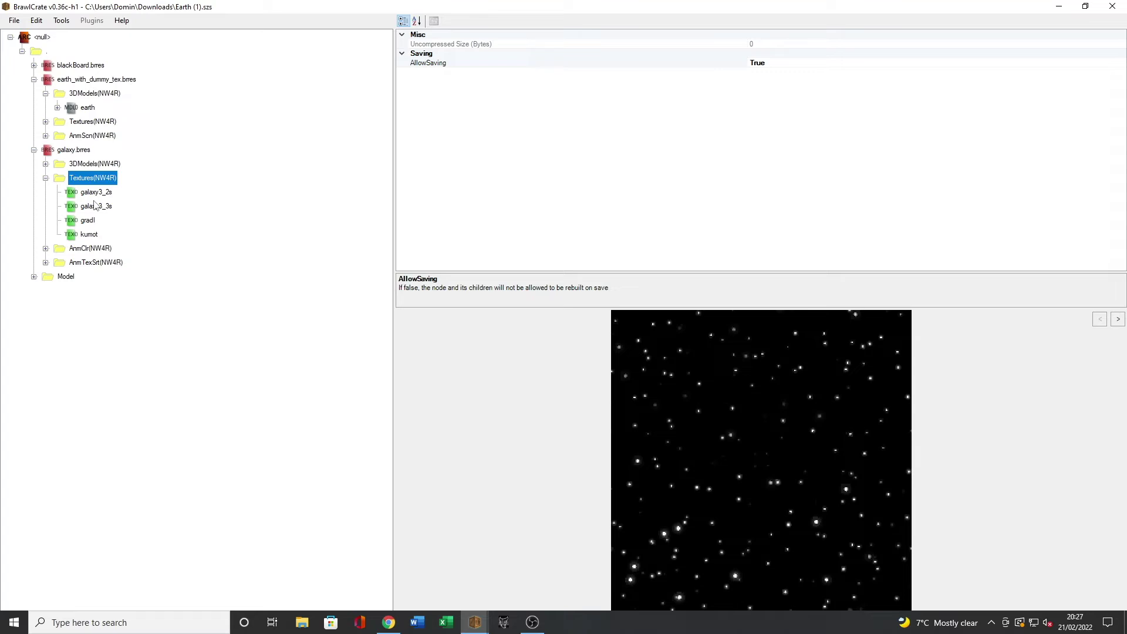
{"action": "left_click", "coordinate": [97, 164]}
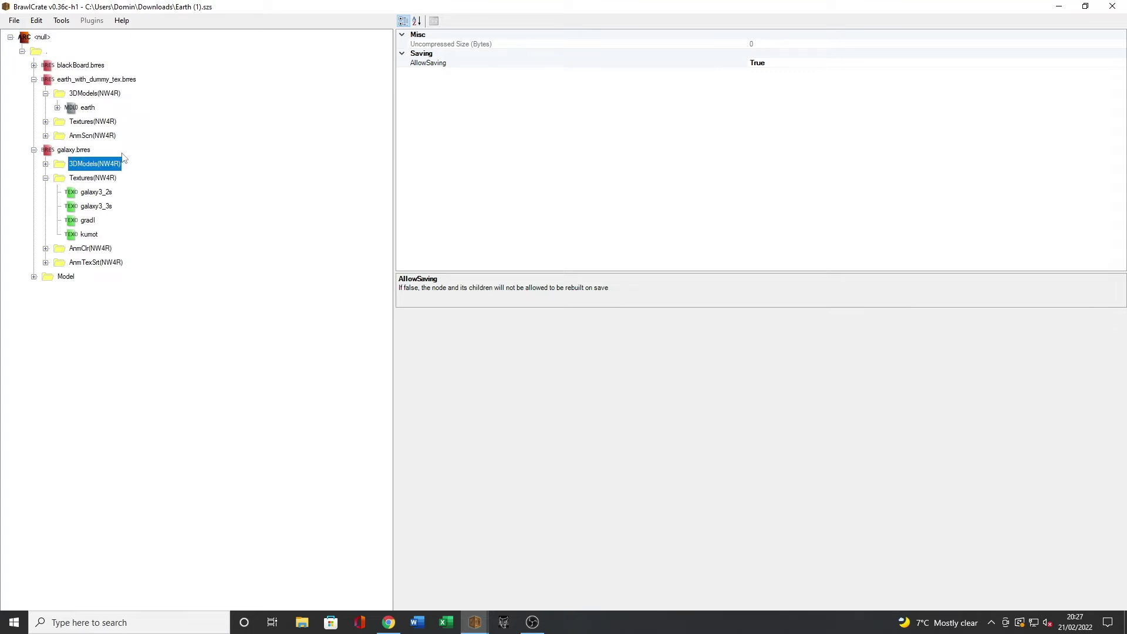
Step: Save the edited archive as Earth in the Youtube Tutorials folder inside Pokemon models
{"action": "left_click", "coordinate": [14, 20]}
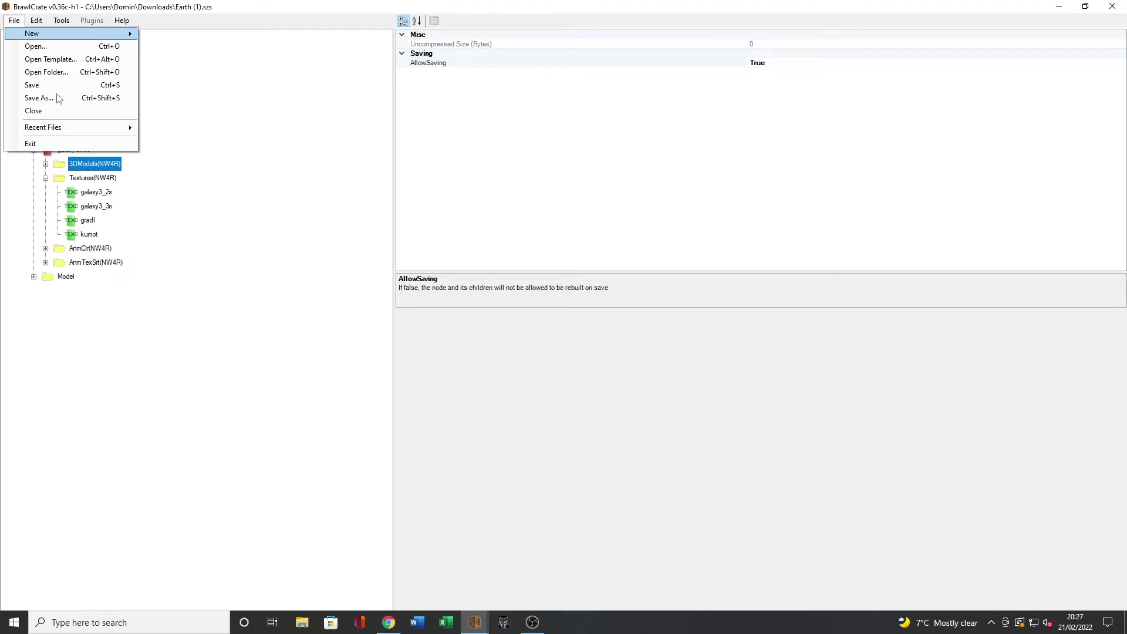
{"action": "left_click", "coordinate": [38, 98]}
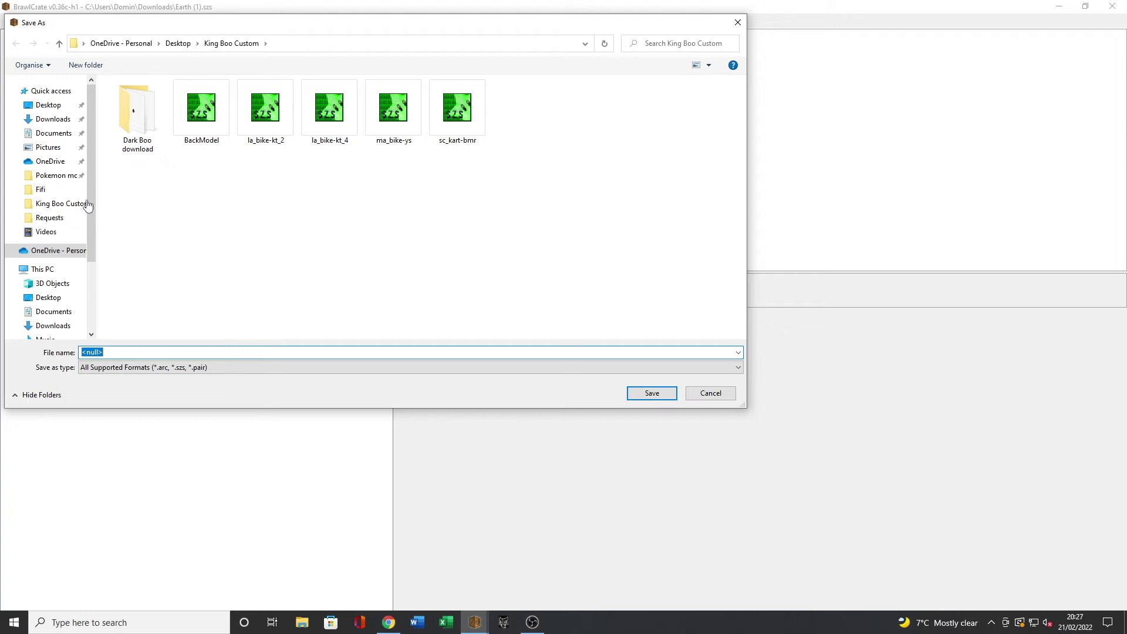
{"action": "left_click", "coordinate": [264, 256]}
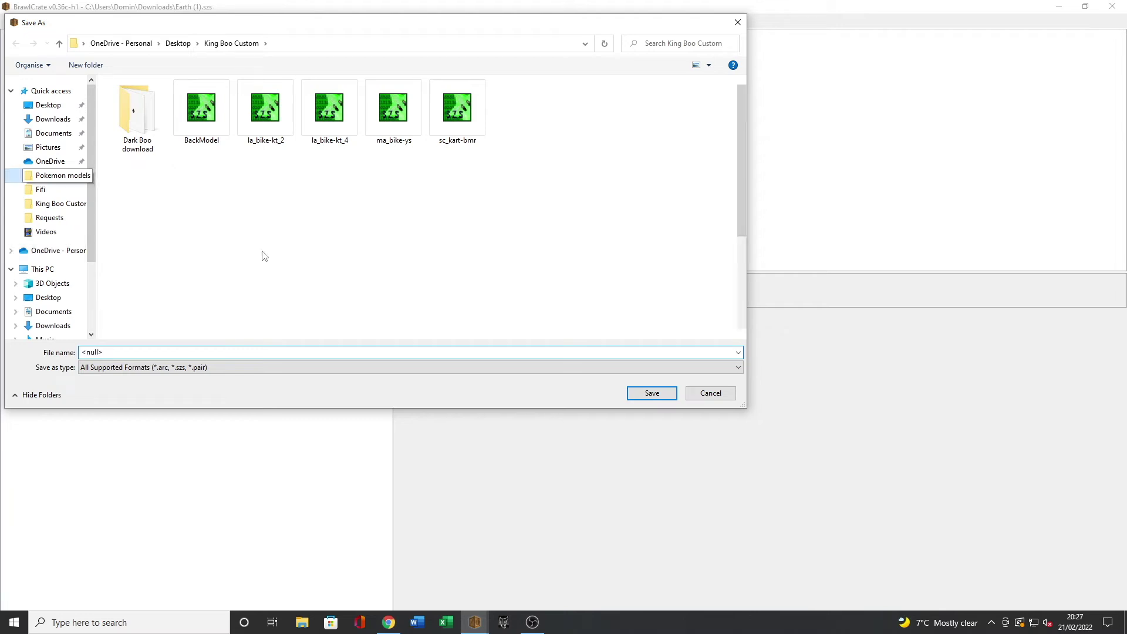
{"action": "scroll", "coordinate": [202, 317], "scroll_direction": "down", "scroll_amount": 5}
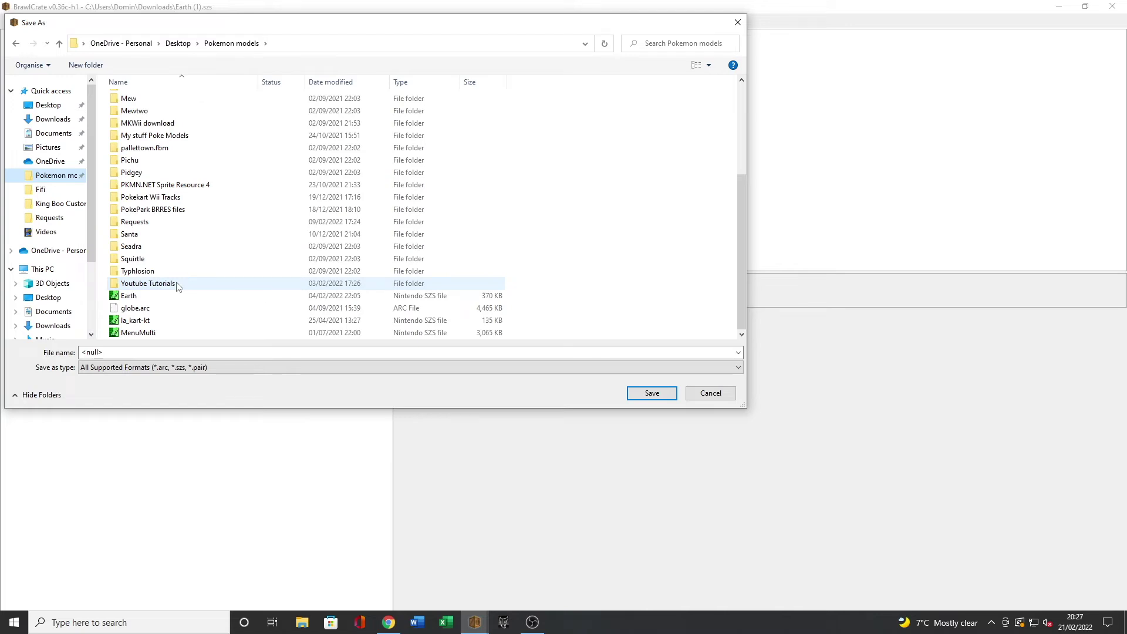
{"action": "double_click", "coordinate": [148, 284]}
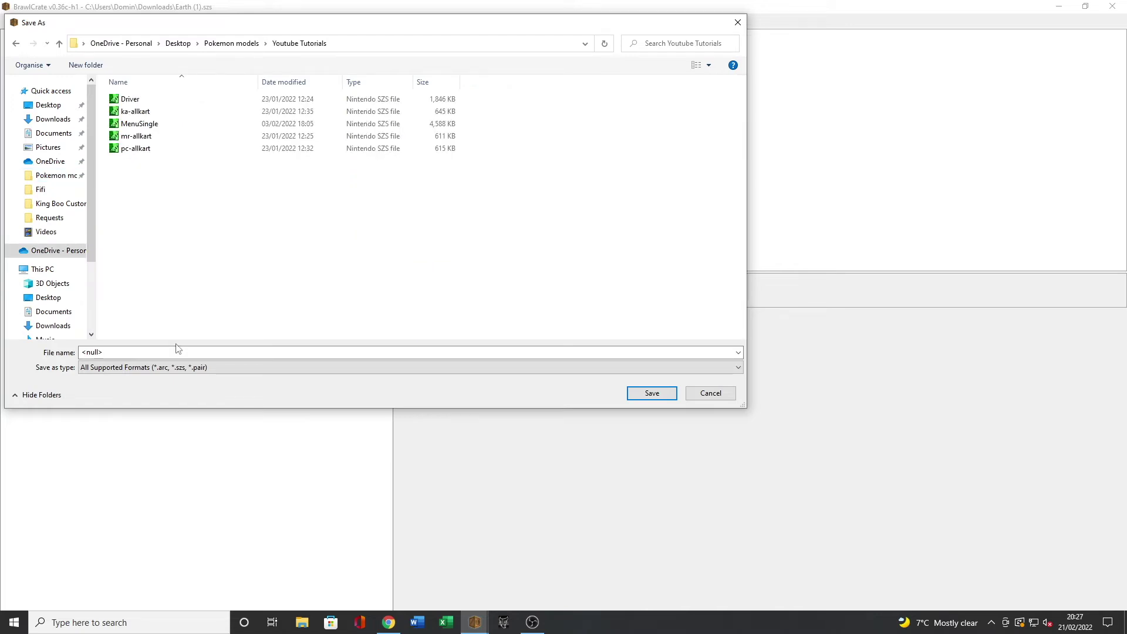
{"action": "triple_click", "coordinate": [178, 351]}
{"action": "type", "text": "E"}
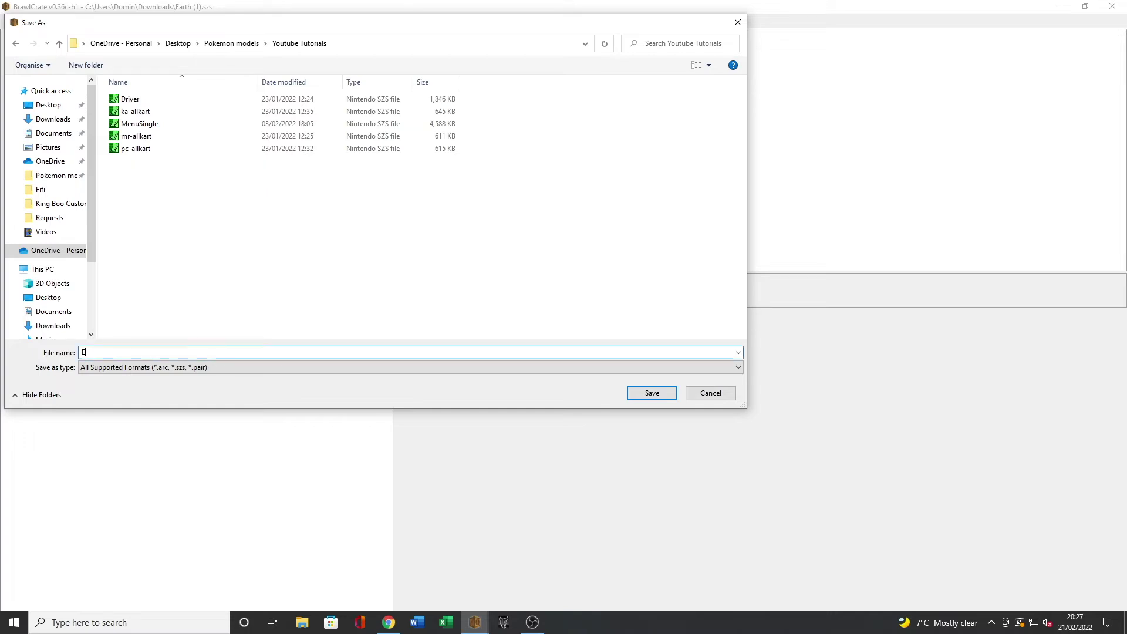
{"action": "type", "text": "arth"}
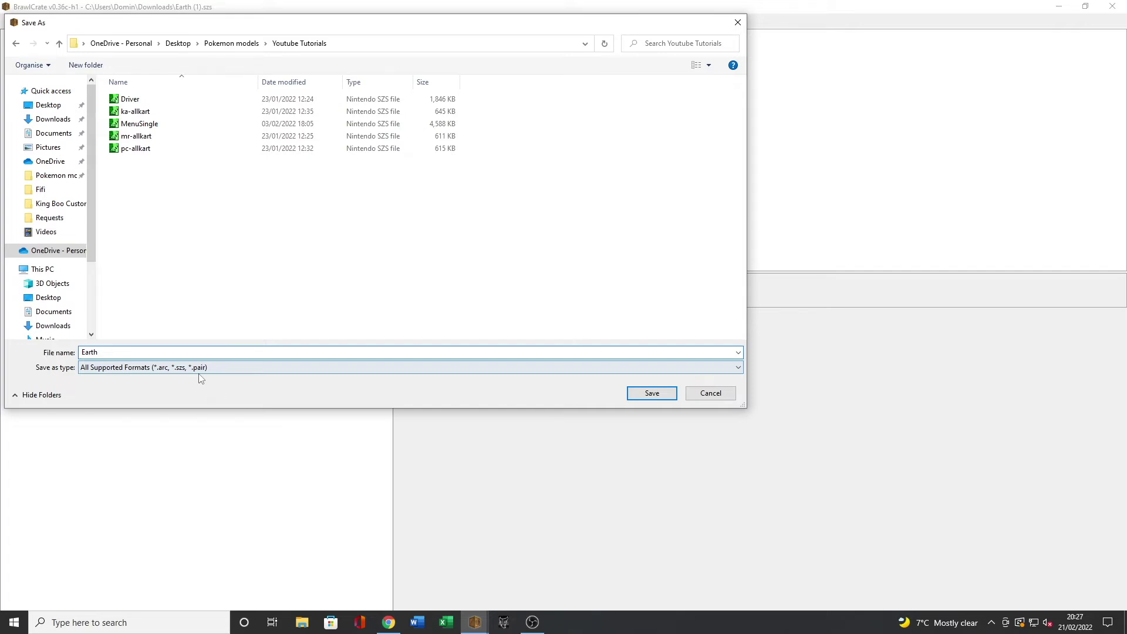
{"action": "key", "text": "Return"}
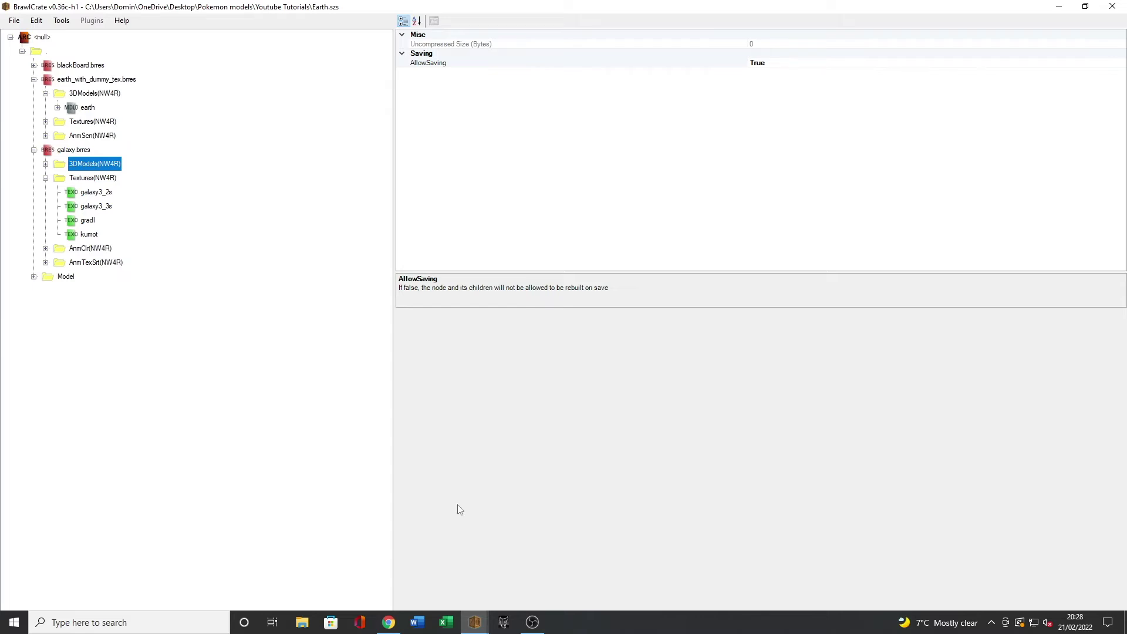
Step: Switch to the globe.arc window, view the properties of earth.brres.LZ, and expand its earth model
{"action": "left_click", "coordinate": [475, 622]}
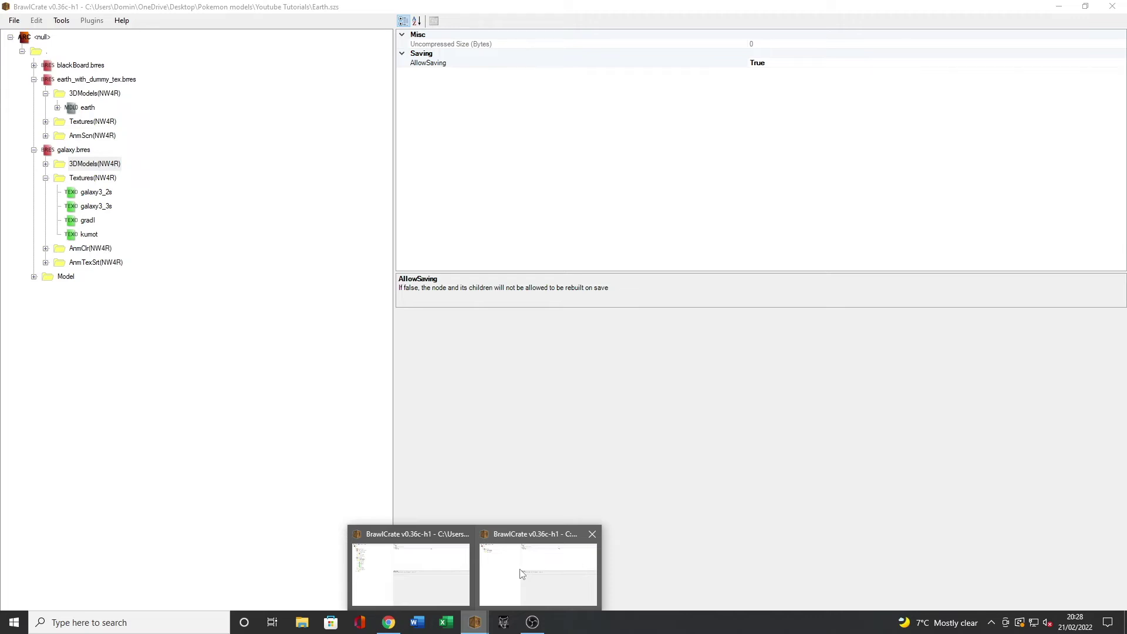
{"action": "left_click", "coordinate": [522, 573]}
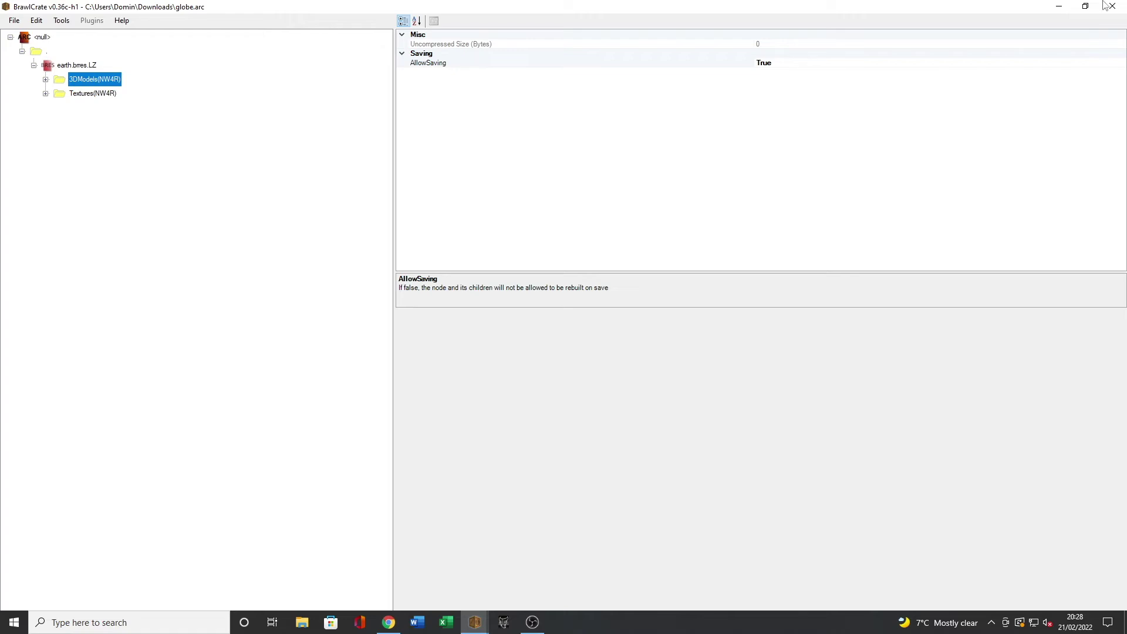
{"action": "left_click", "coordinate": [182, 136]}
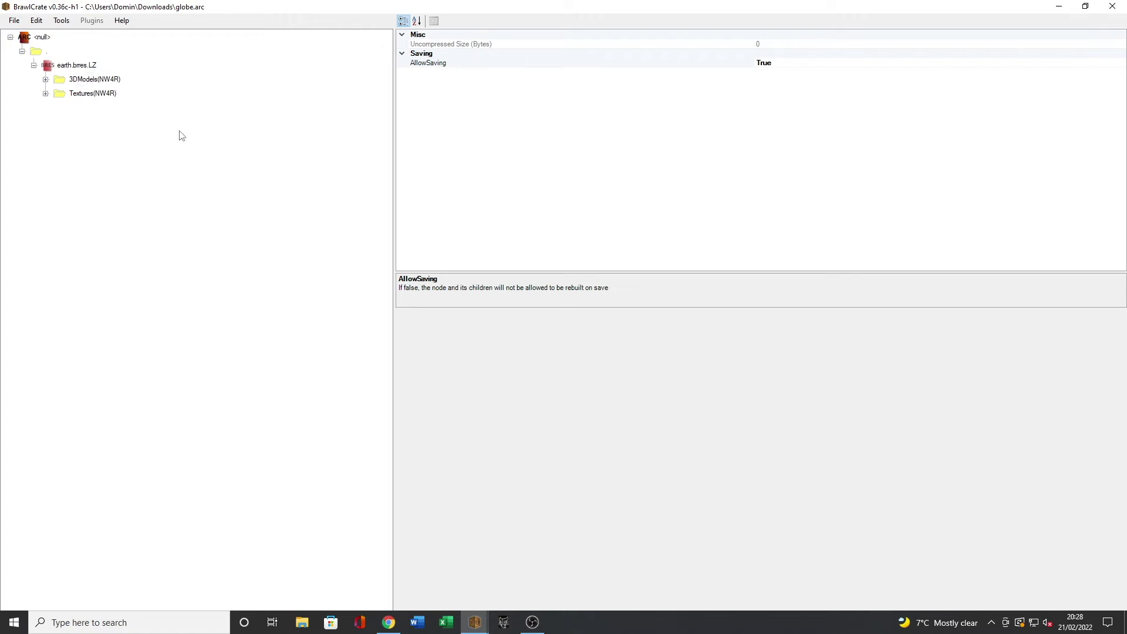
{"action": "key", "text": "Up"}
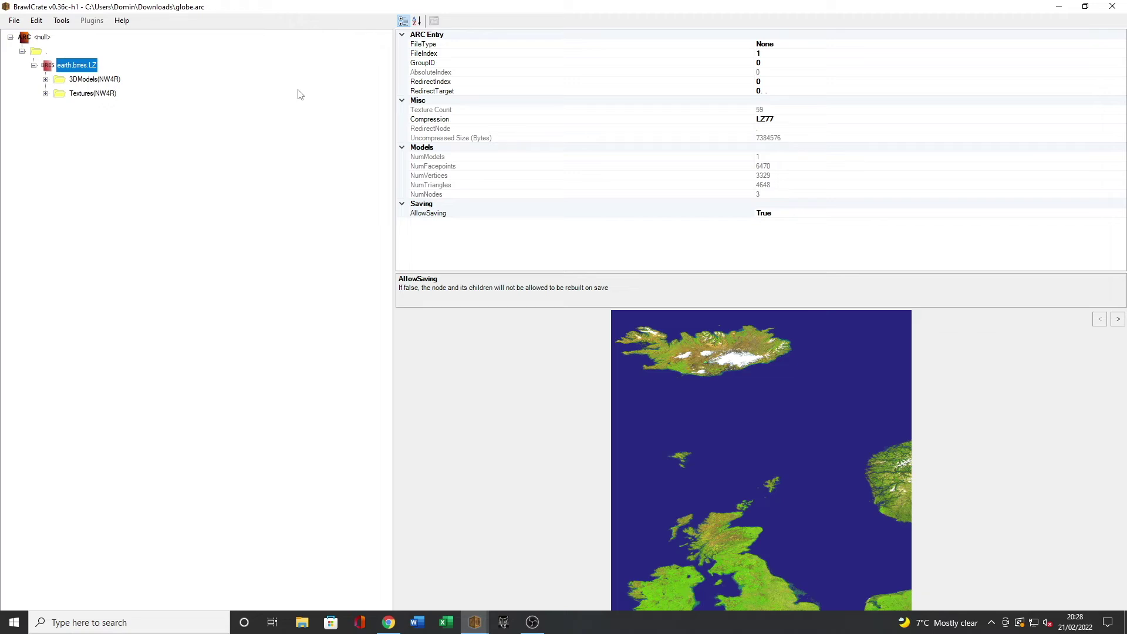
{"action": "double_click", "coordinate": [80, 80]}
{"action": "double_click", "coordinate": [88, 94]}
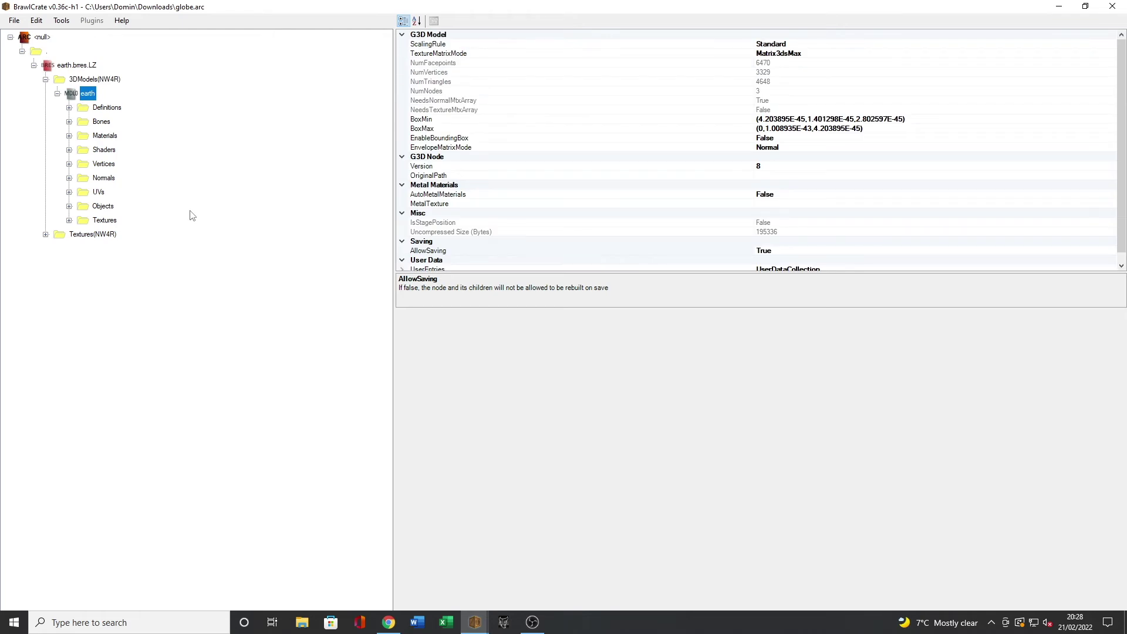
{"action": "key", "text": "alt+F4"}
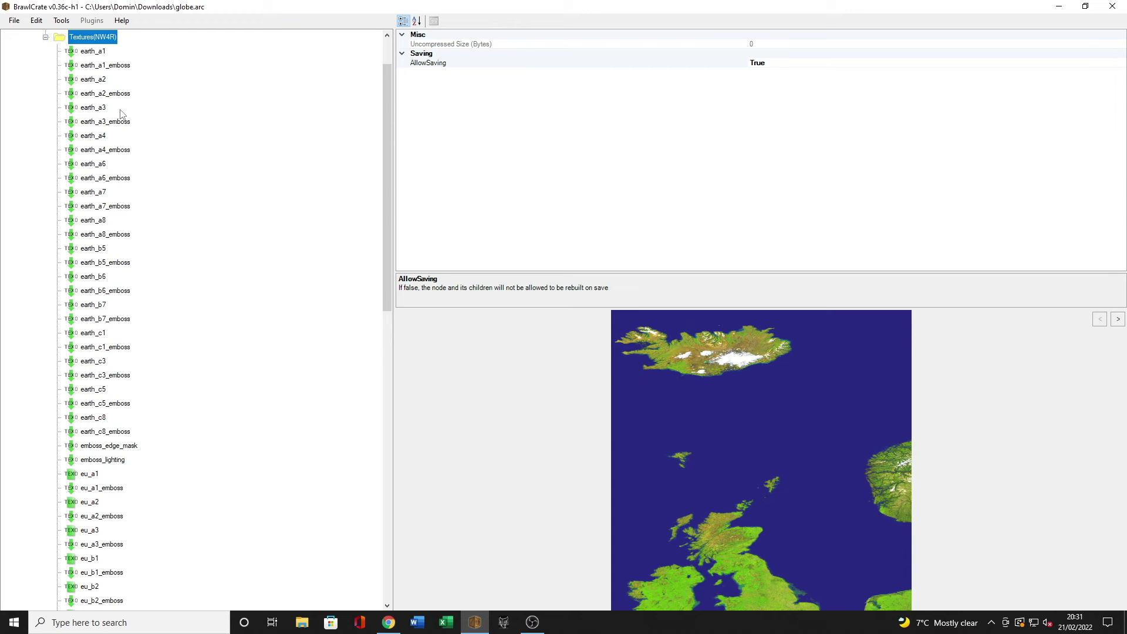
Step: Replace the southpole texture in globe.arc with kt_body_all from the King Boo Custom folder, using the CMPR format
{"action": "left_click_drag", "start_coordinate": [387, 94], "coordinate": [688, 550]}
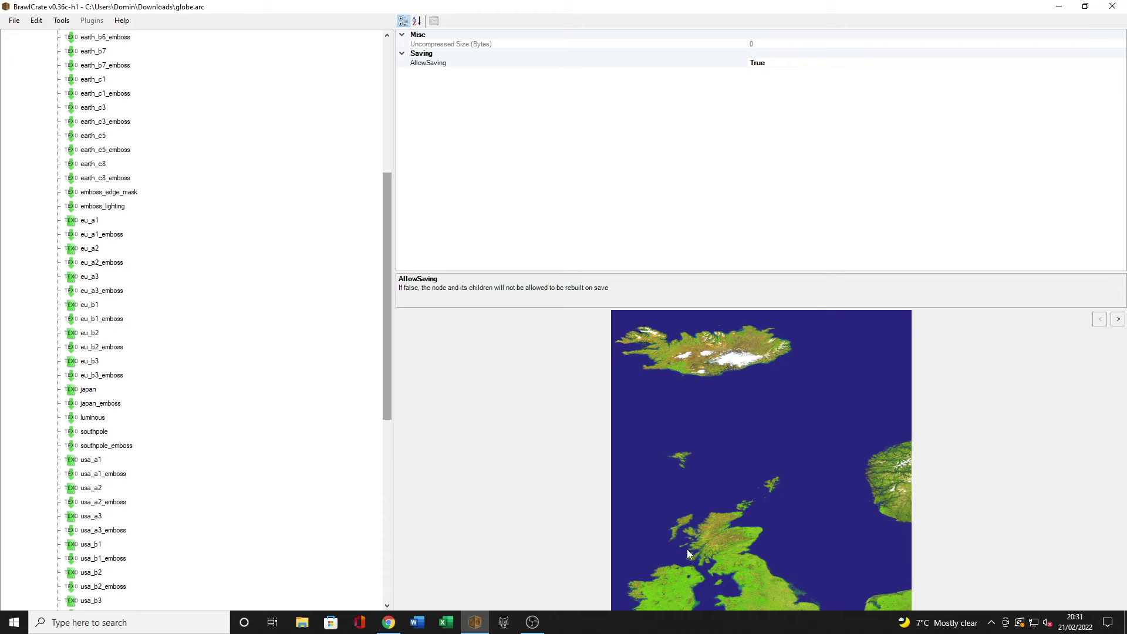
{"action": "left_click", "coordinate": [97, 432]}
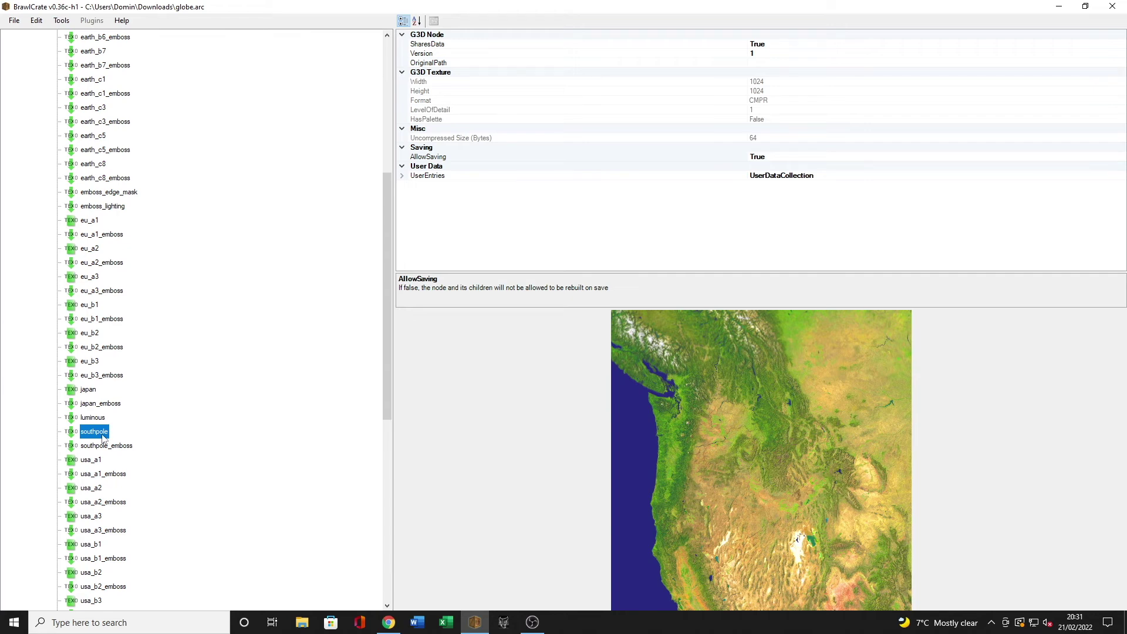
{"action": "right_click", "coordinate": [103, 435]}
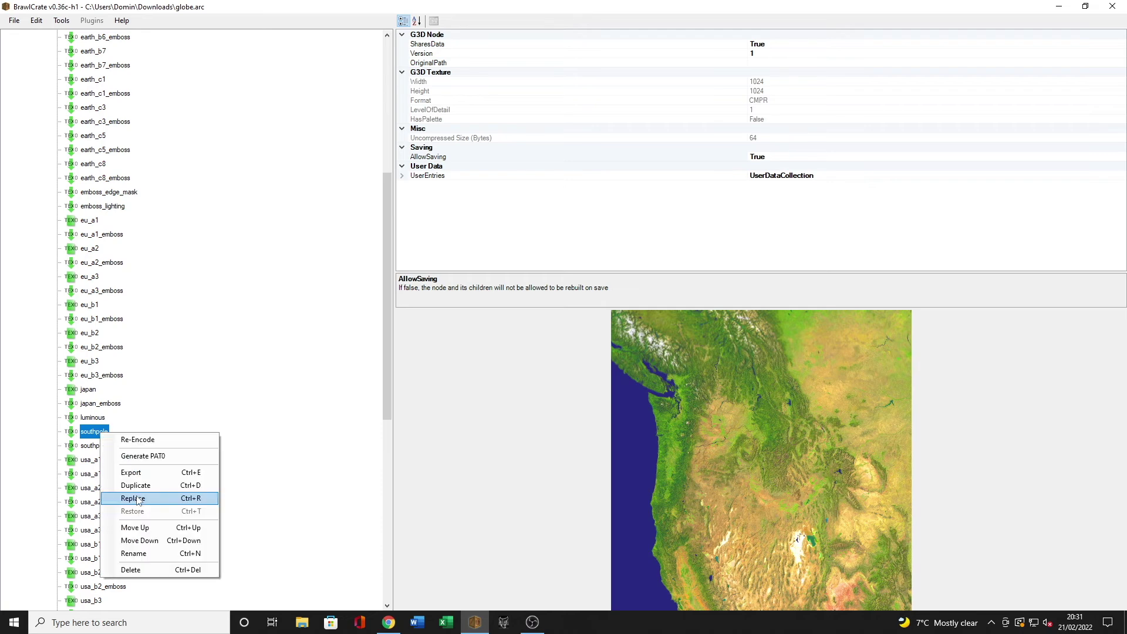
{"action": "left_click", "coordinate": [136, 499]}
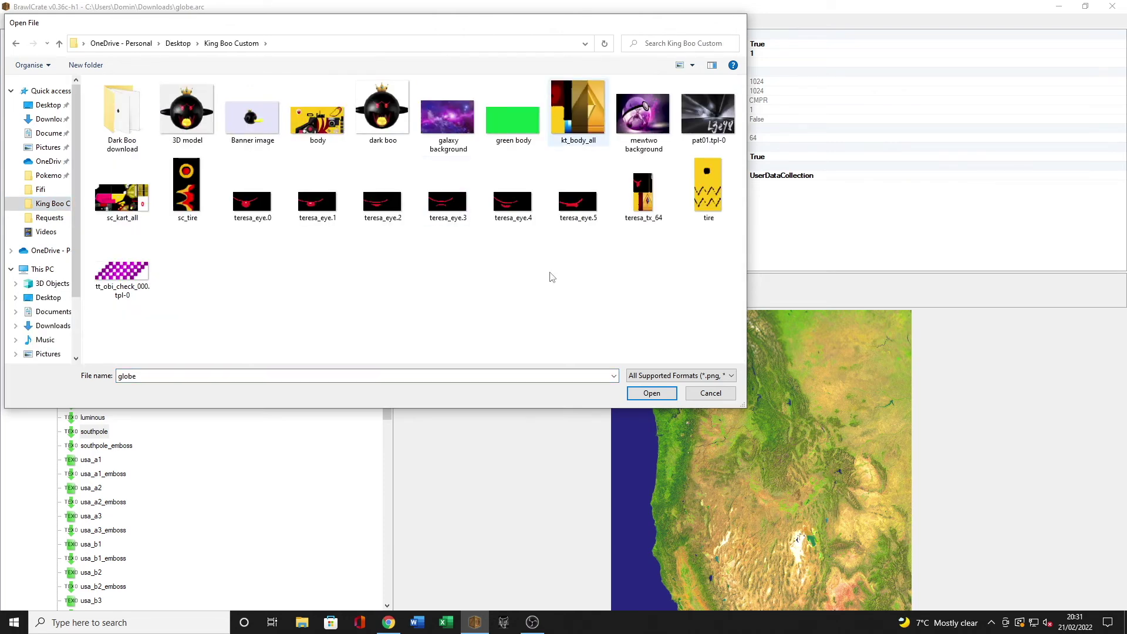
{"action": "key", "text": "Escape"}
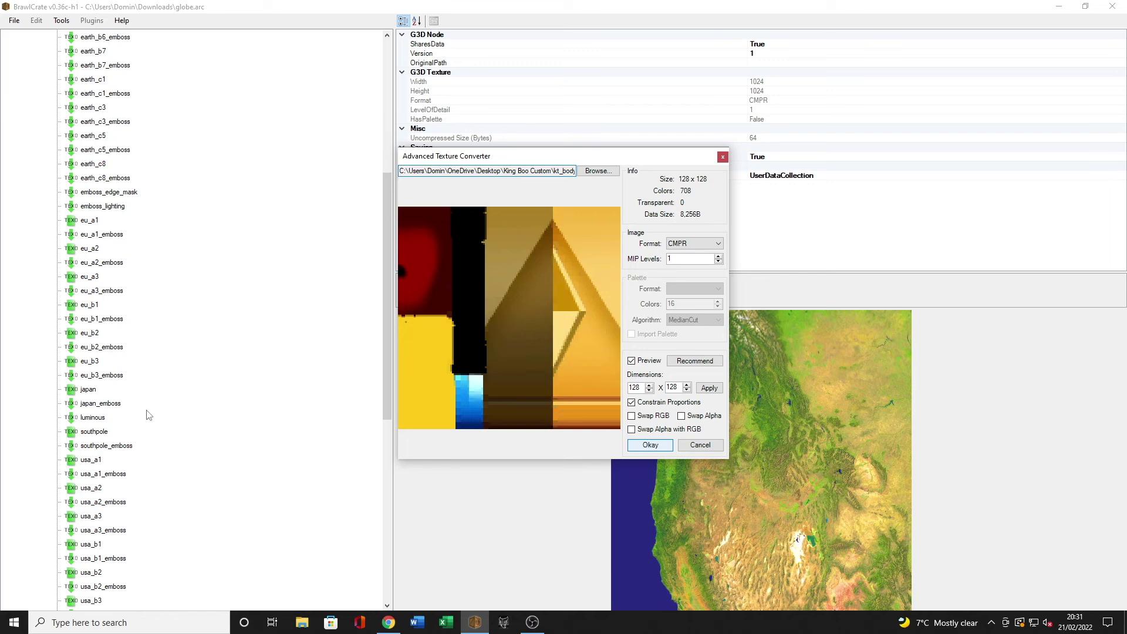
{"action": "key", "text": "Return"}
Step: Replace the japan texture in globe.arc with teresa_eye.0 from the King Boo Custom folder, using the CMPR format
{"action": "right_click", "coordinate": [89, 389]}
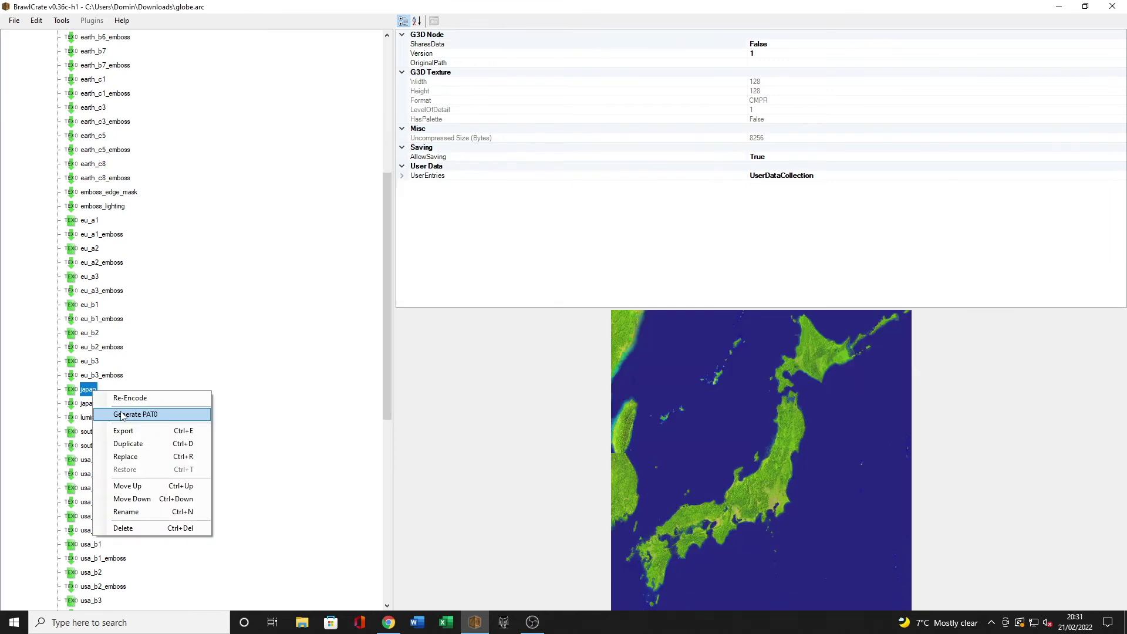
{"action": "left_click", "coordinate": [121, 414]}
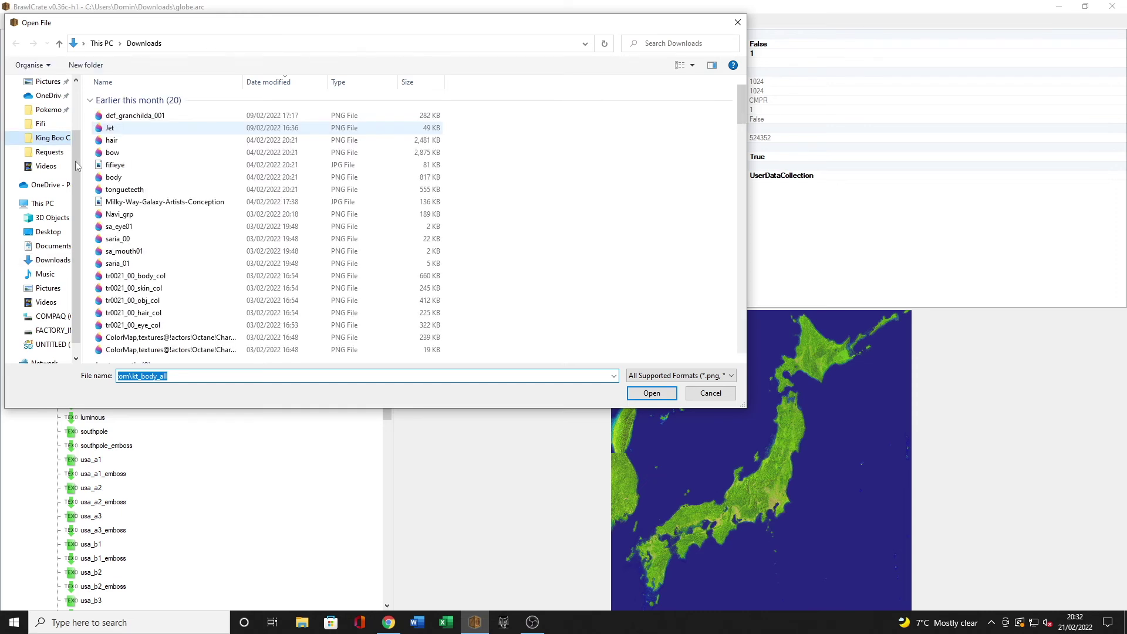
{"action": "double_click", "coordinate": [257, 208]}
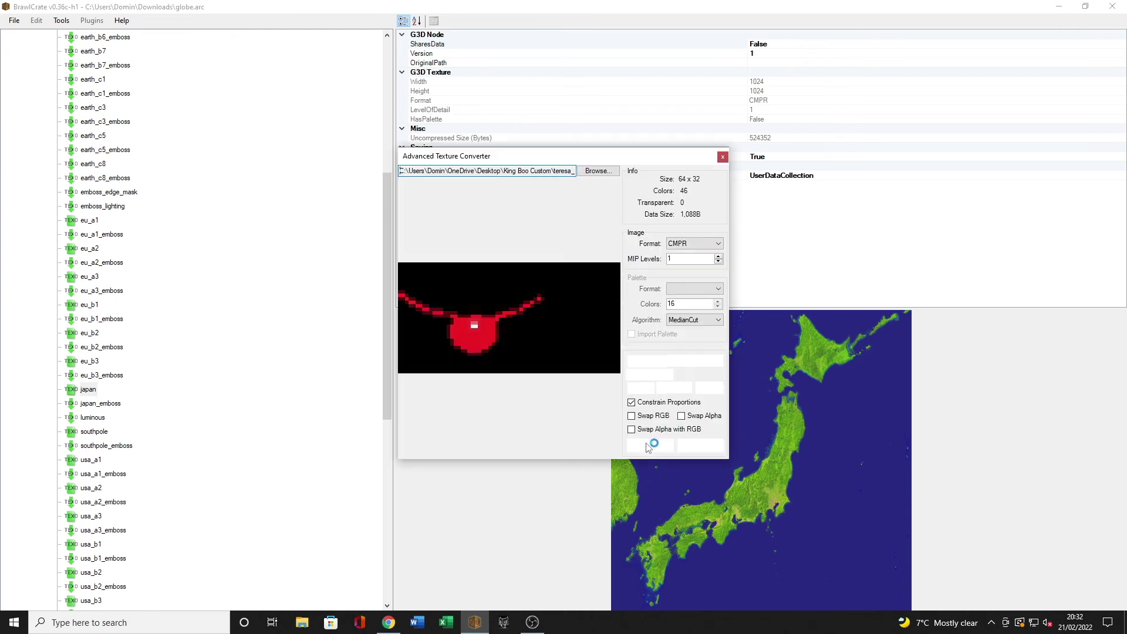
{"action": "left_click", "coordinate": [649, 446]}
Step: Start saving a copy of the edited globe.arc archive
{"action": "left_click", "coordinate": [14, 22]}
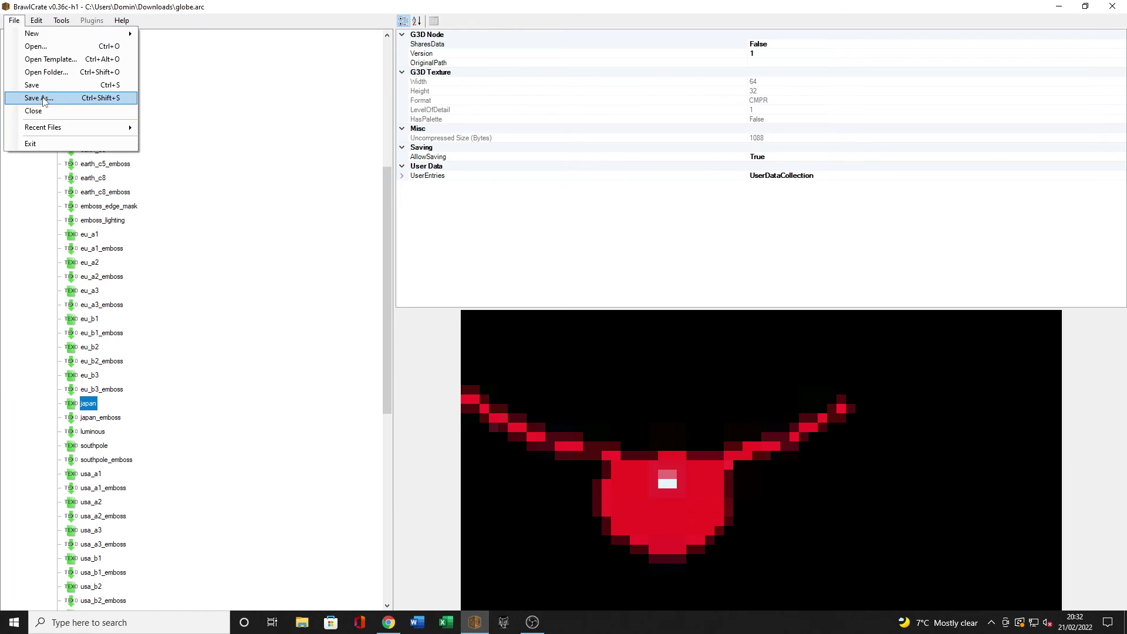
{"action": "left_click", "coordinate": [40, 98]}
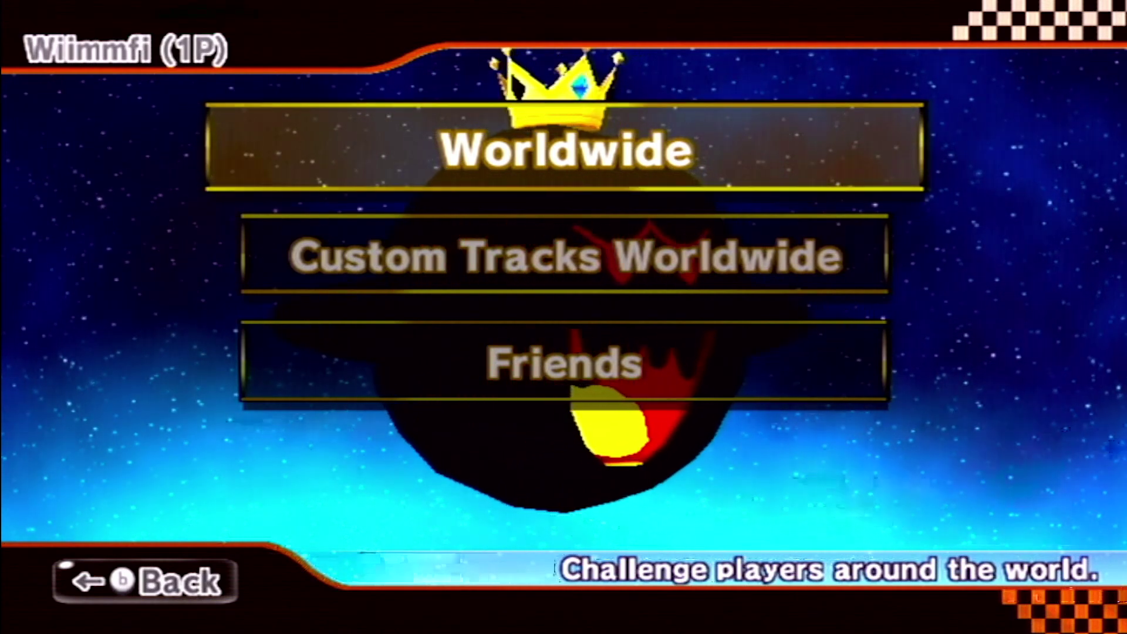
Step: In Mario Kart Wii, open the Worldwide menu to check the custom globe model and return to the Wiimmfi menu
{"action": "key", "text": "Return"}
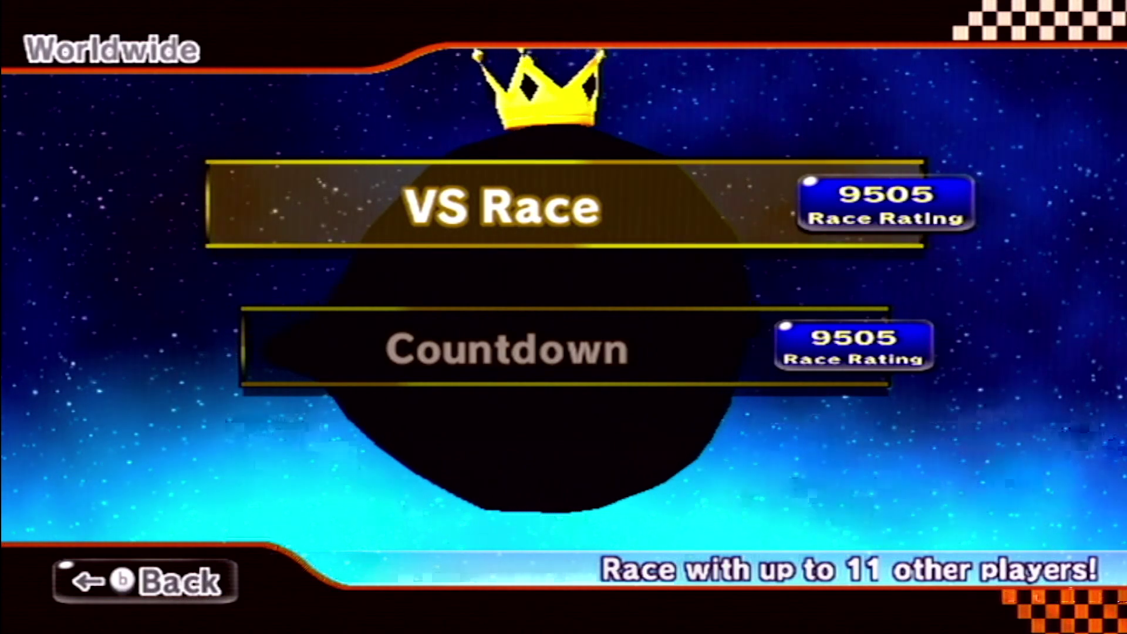
{"action": "key", "text": "Escape"}
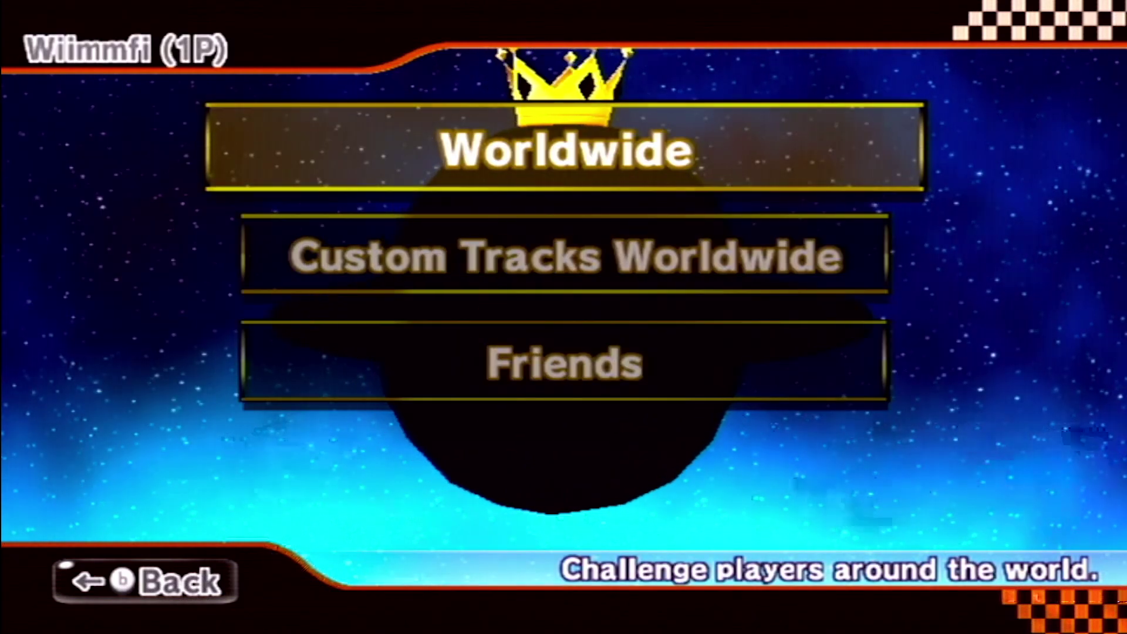